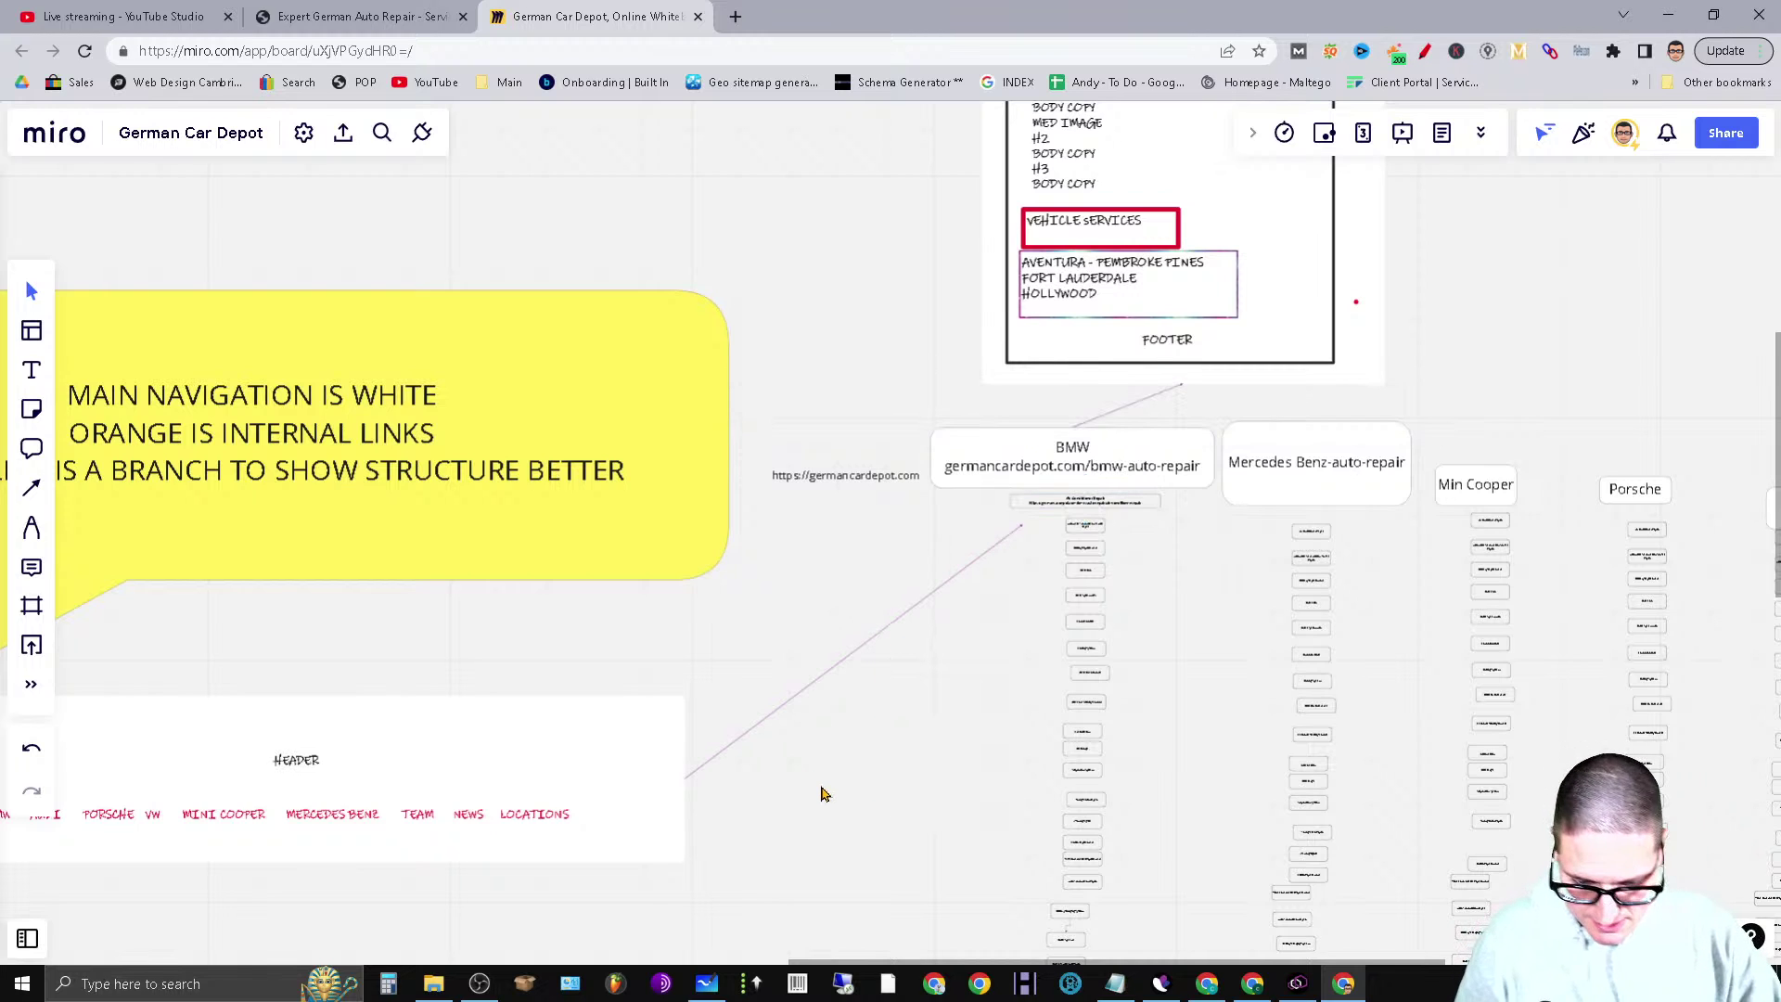
Pan across to the VW, Audi, Locations, About Us and blog-topic columns and zoom on Locations
left_click_drag(1511, 326, 1113, 194)
left_click_drag(1410, 233, 974, 247)
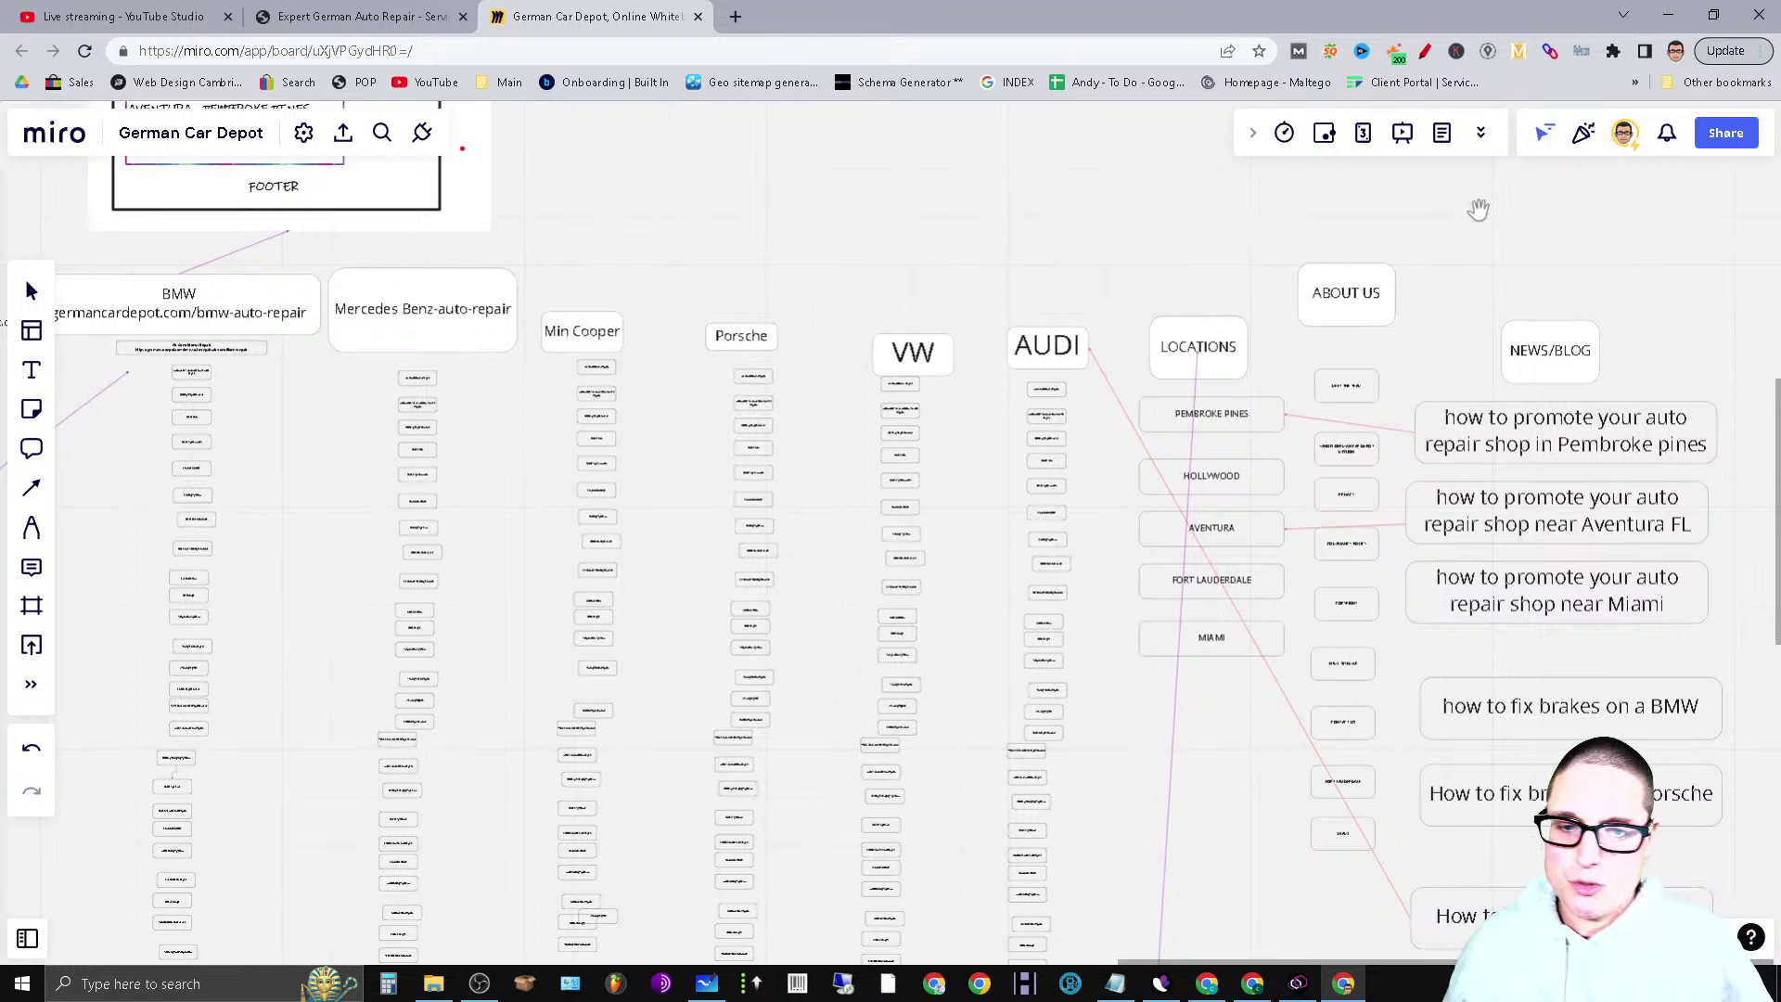
left_click_drag(1150, 221, 904, 181)
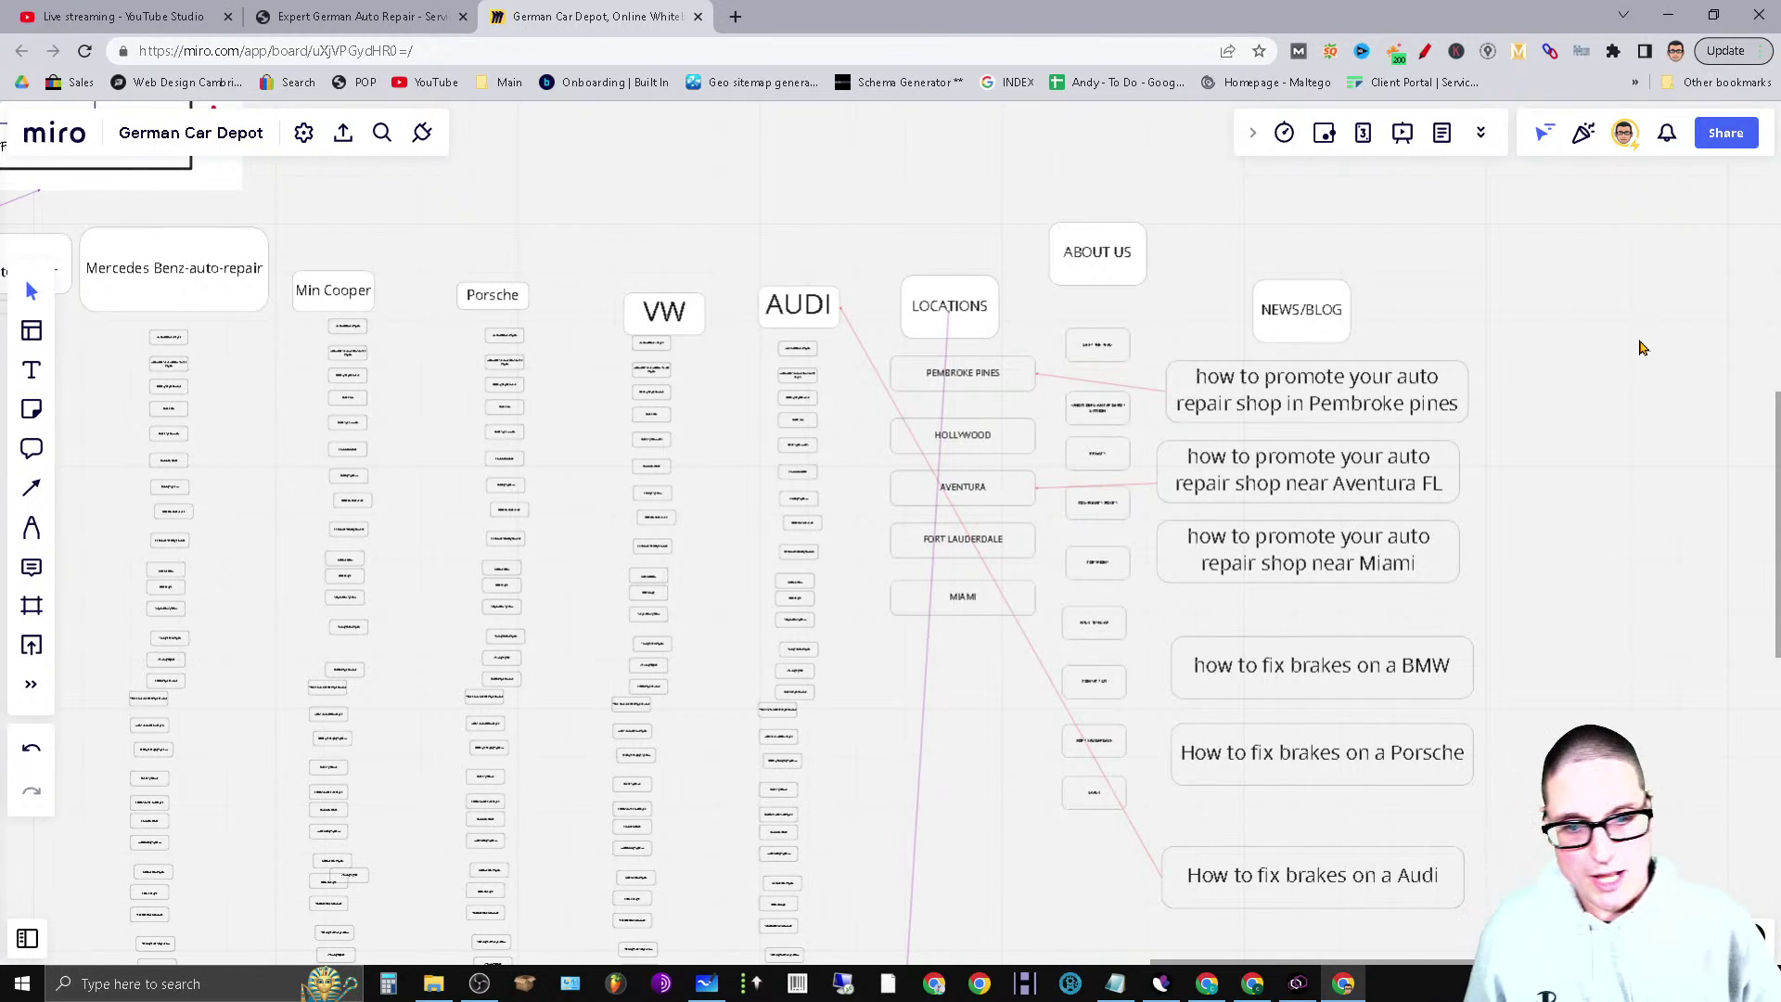
scroll(1046, 584, "up", 5)
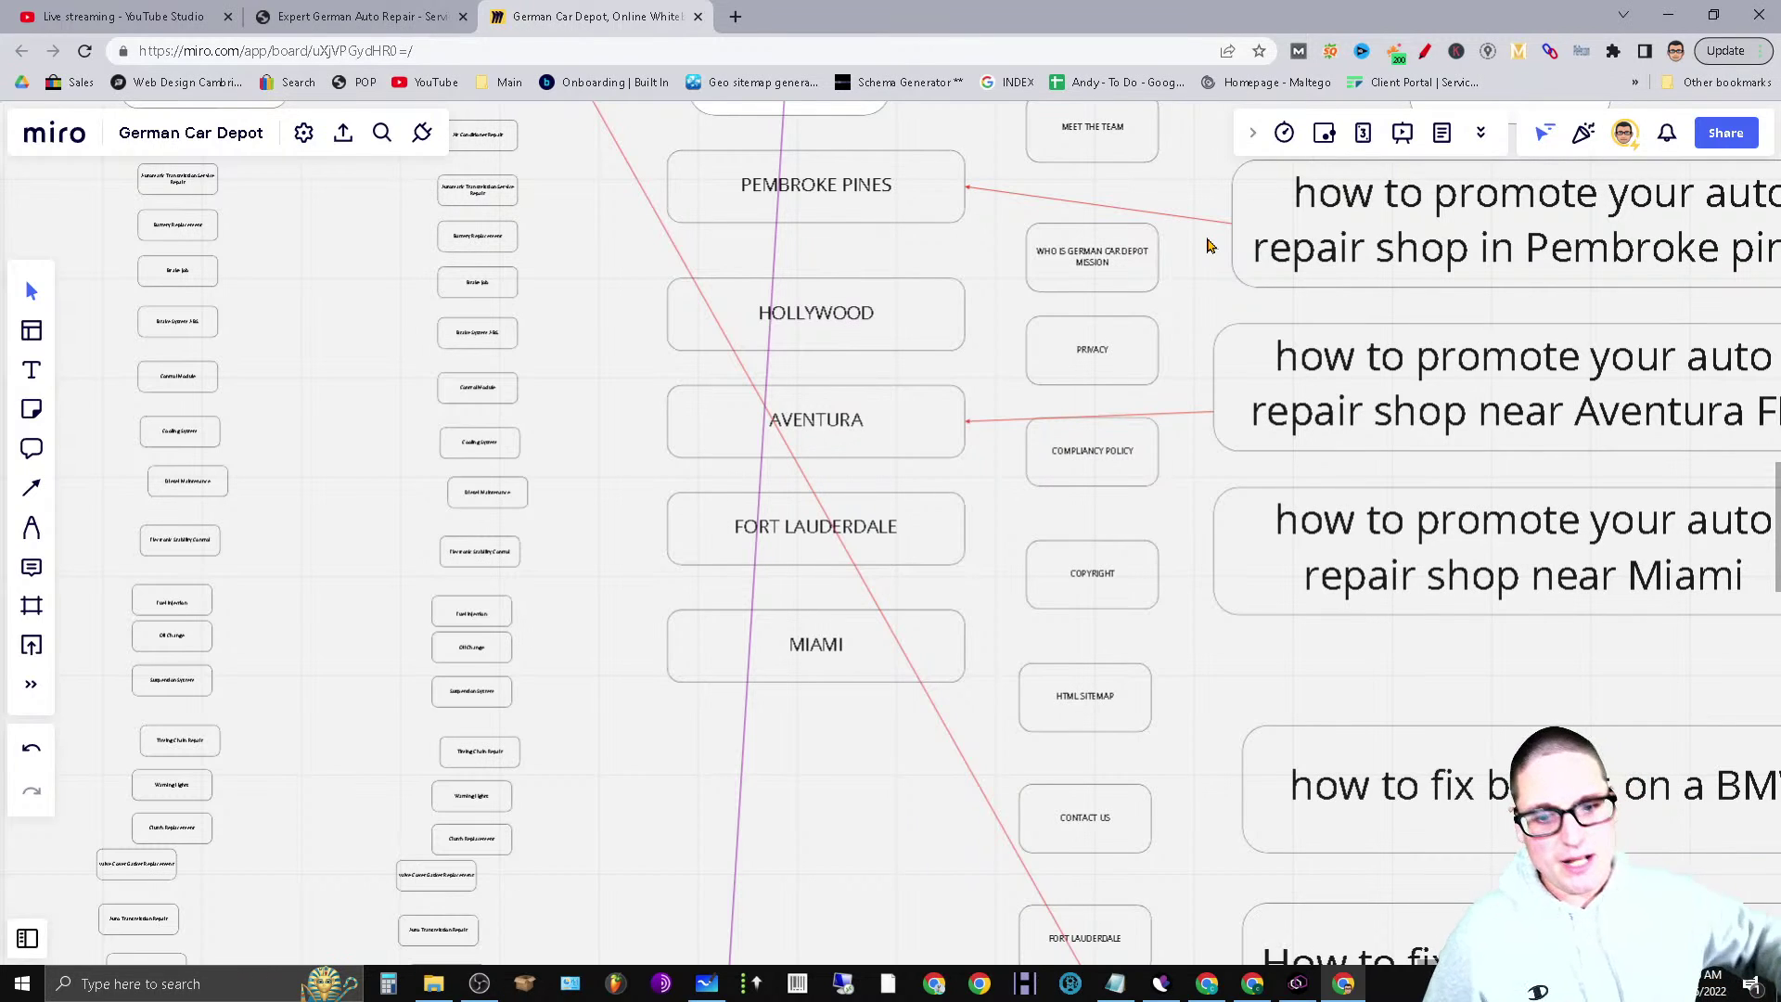
scroll(1122, 826, "down", 1)
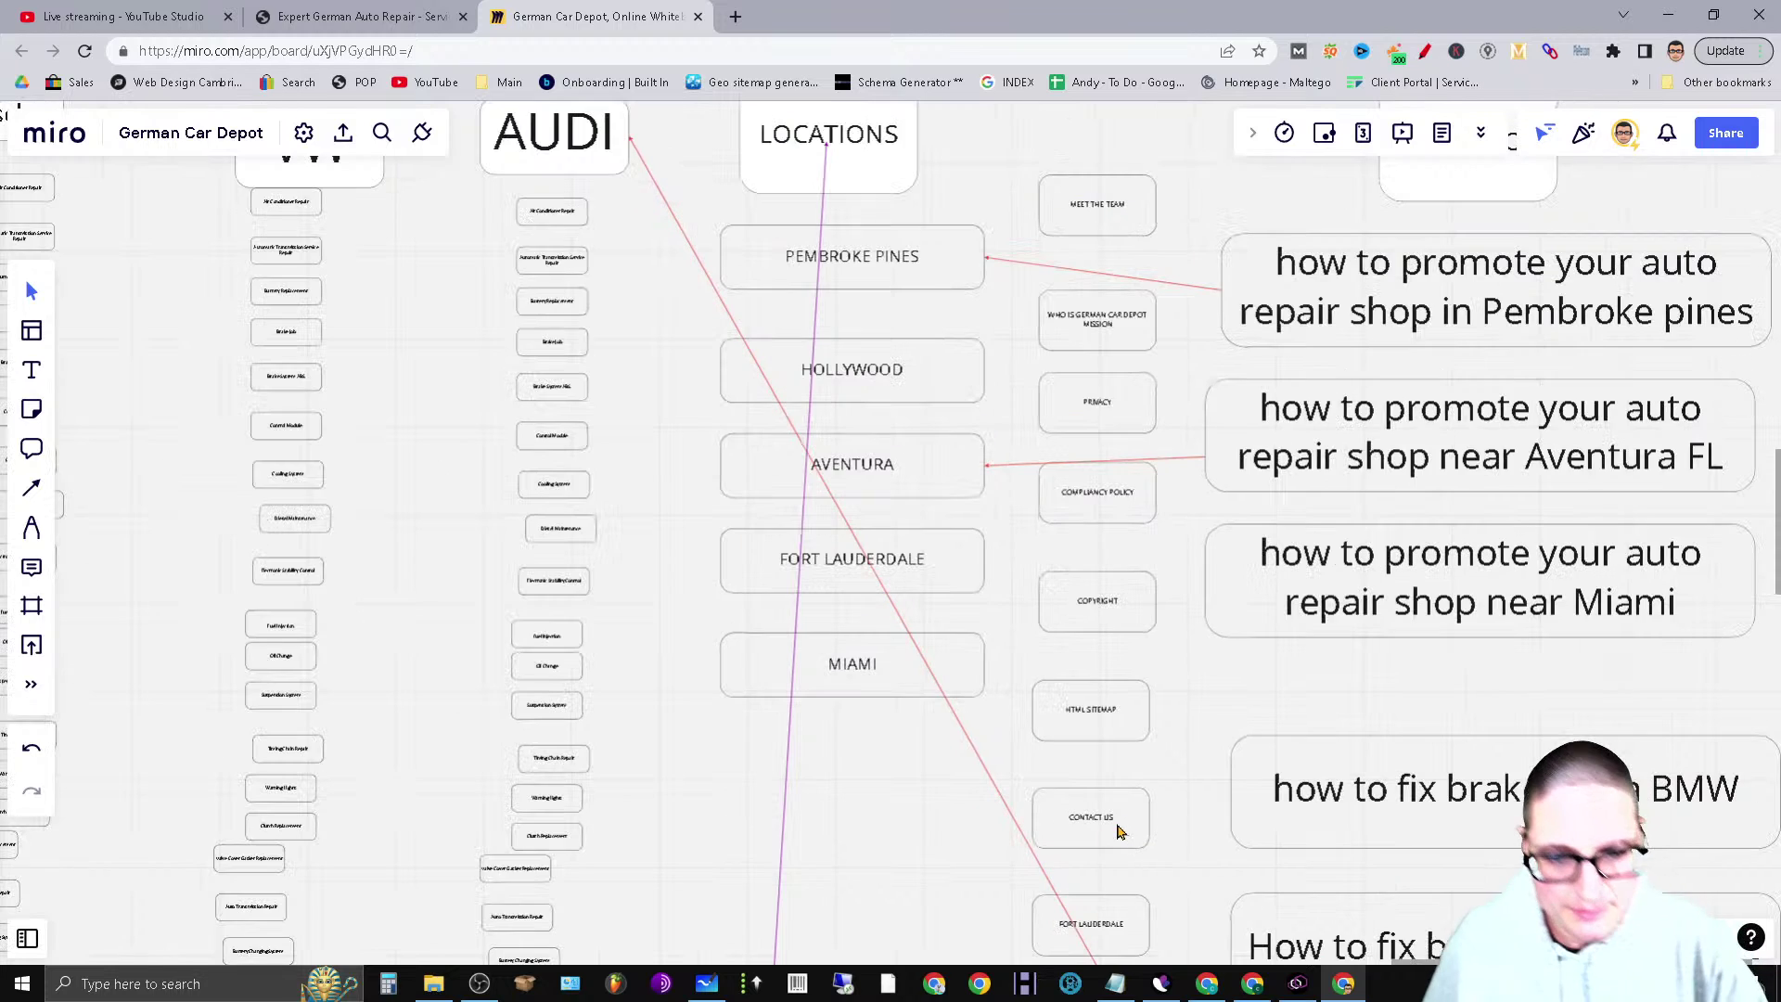
Delete the duplicate FORT LAUDERDALE box below CONTACT US, then zoom out slightly
left_click(1112, 937)
key("Delete")
scroll(1283, 715, "down", 3)
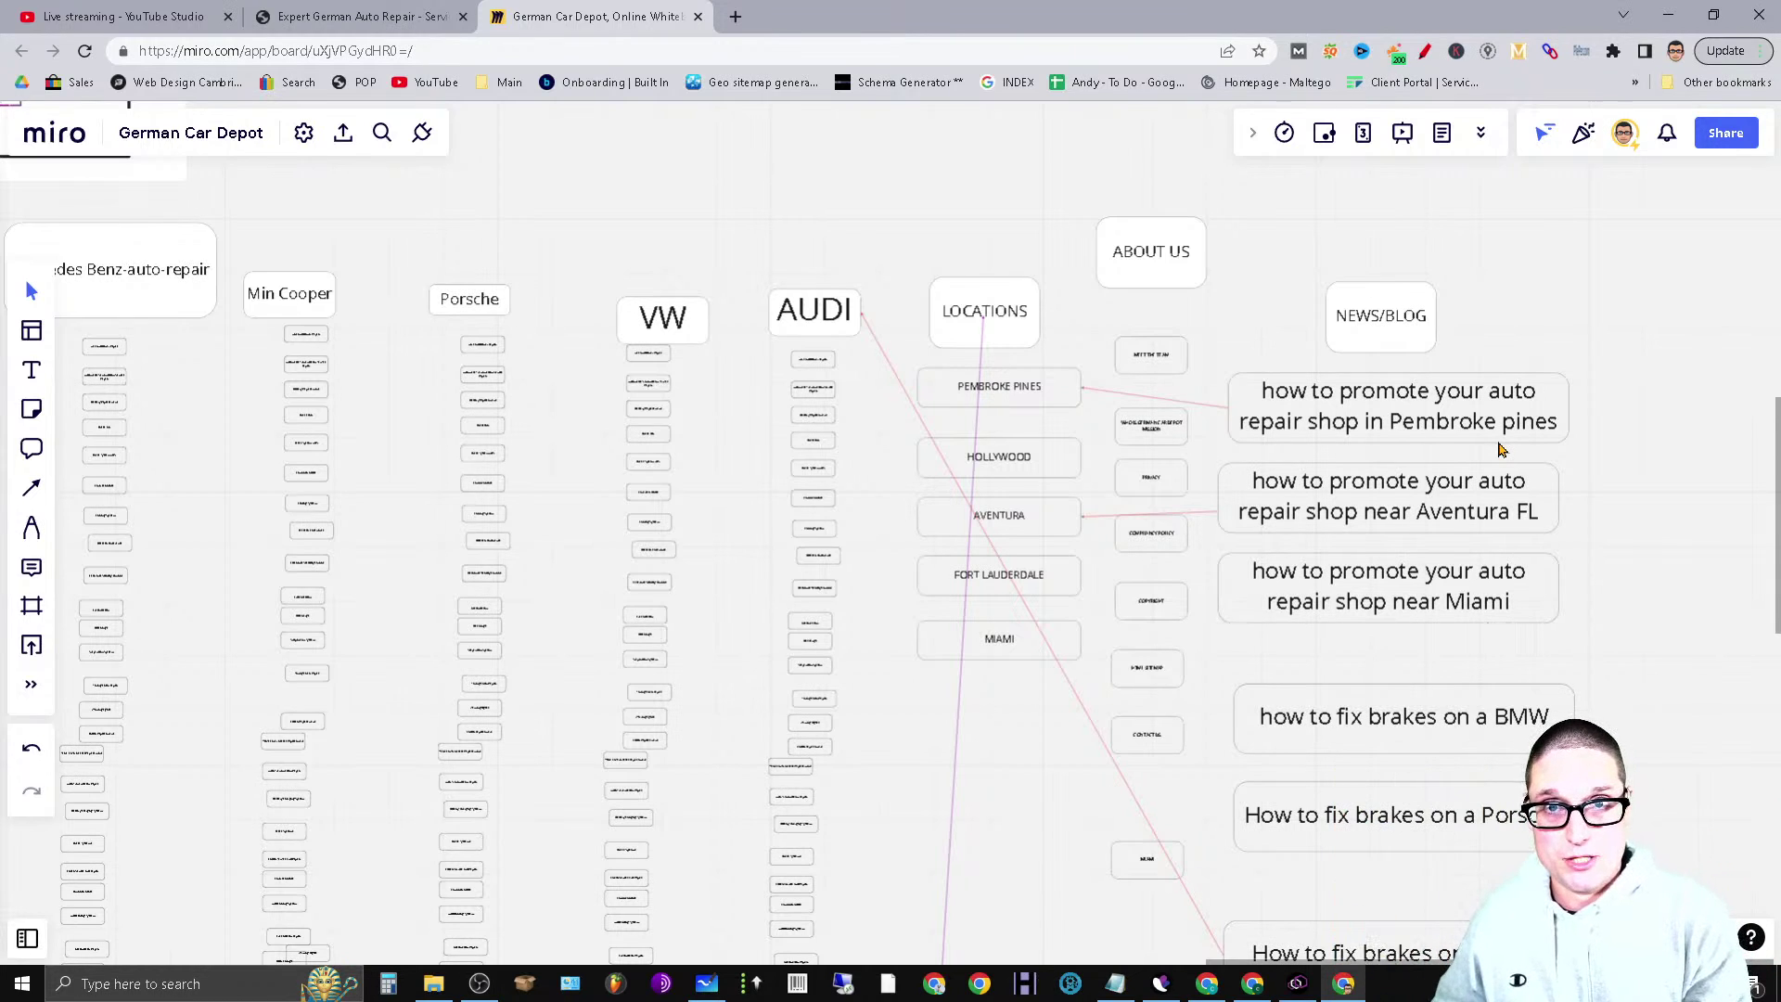
Replace the ABOUT US heading text with 'V'
left_click_drag(609, 225, 1208, 289)
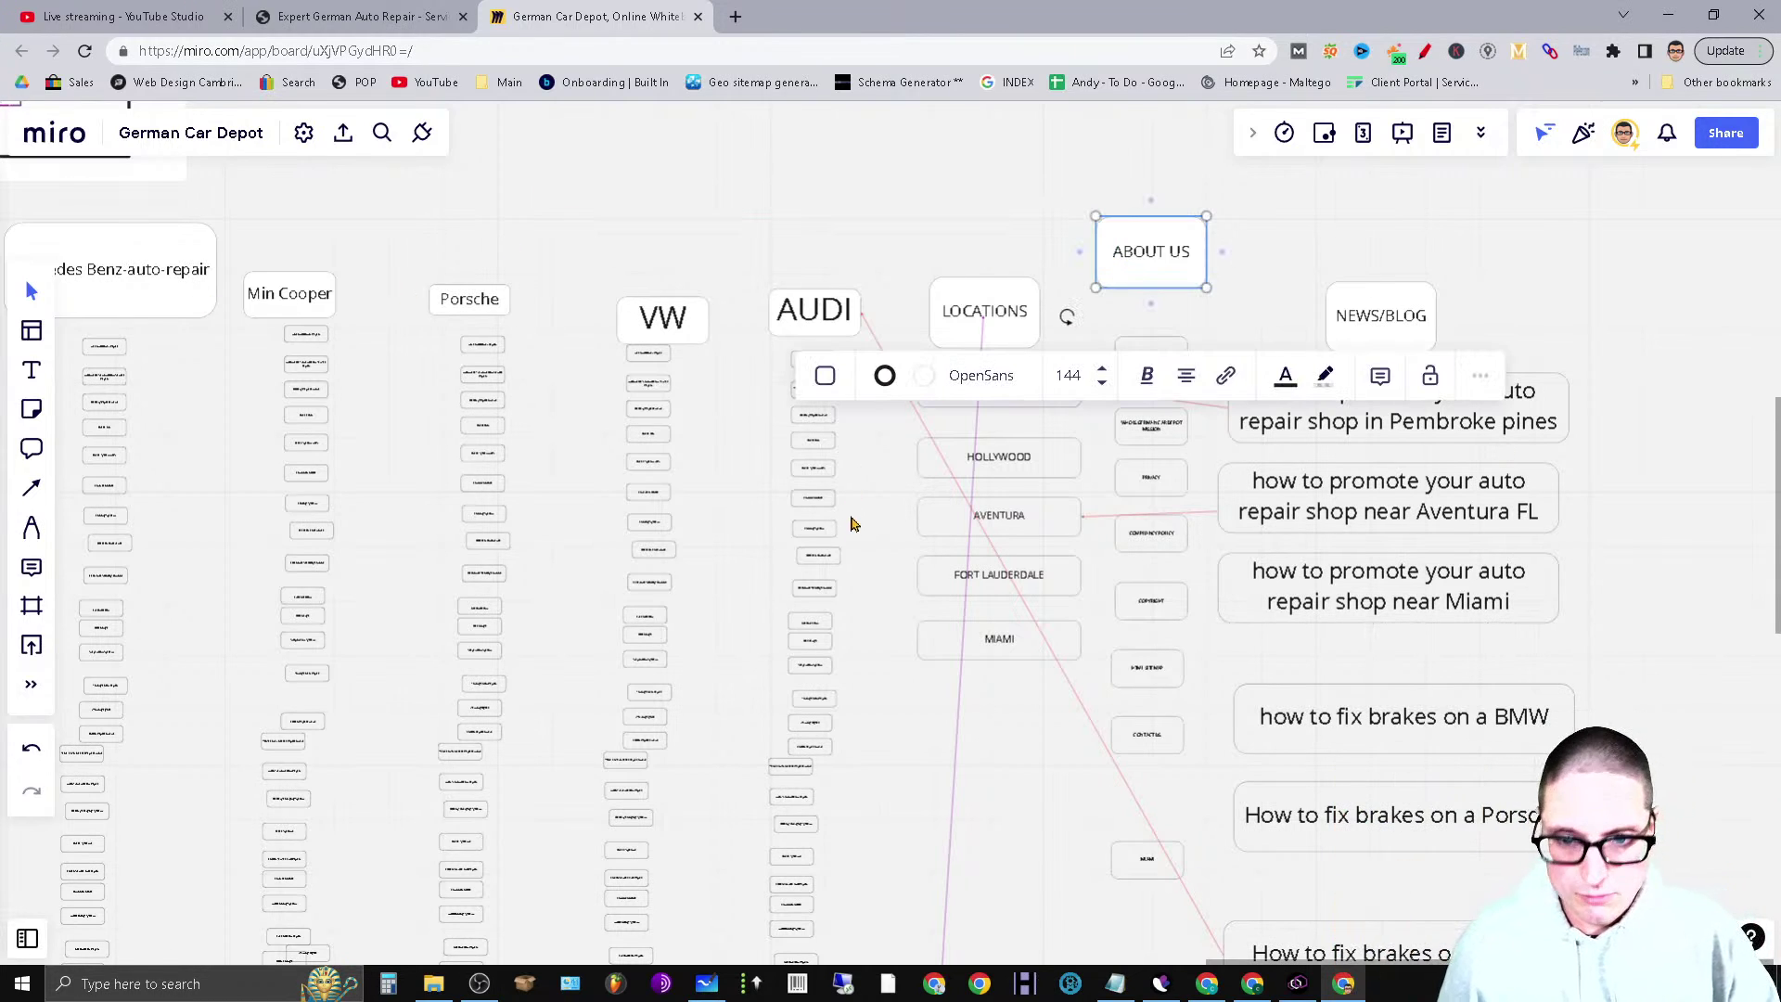
type("V")
left_click_drag(559, 224, 1037, 256)
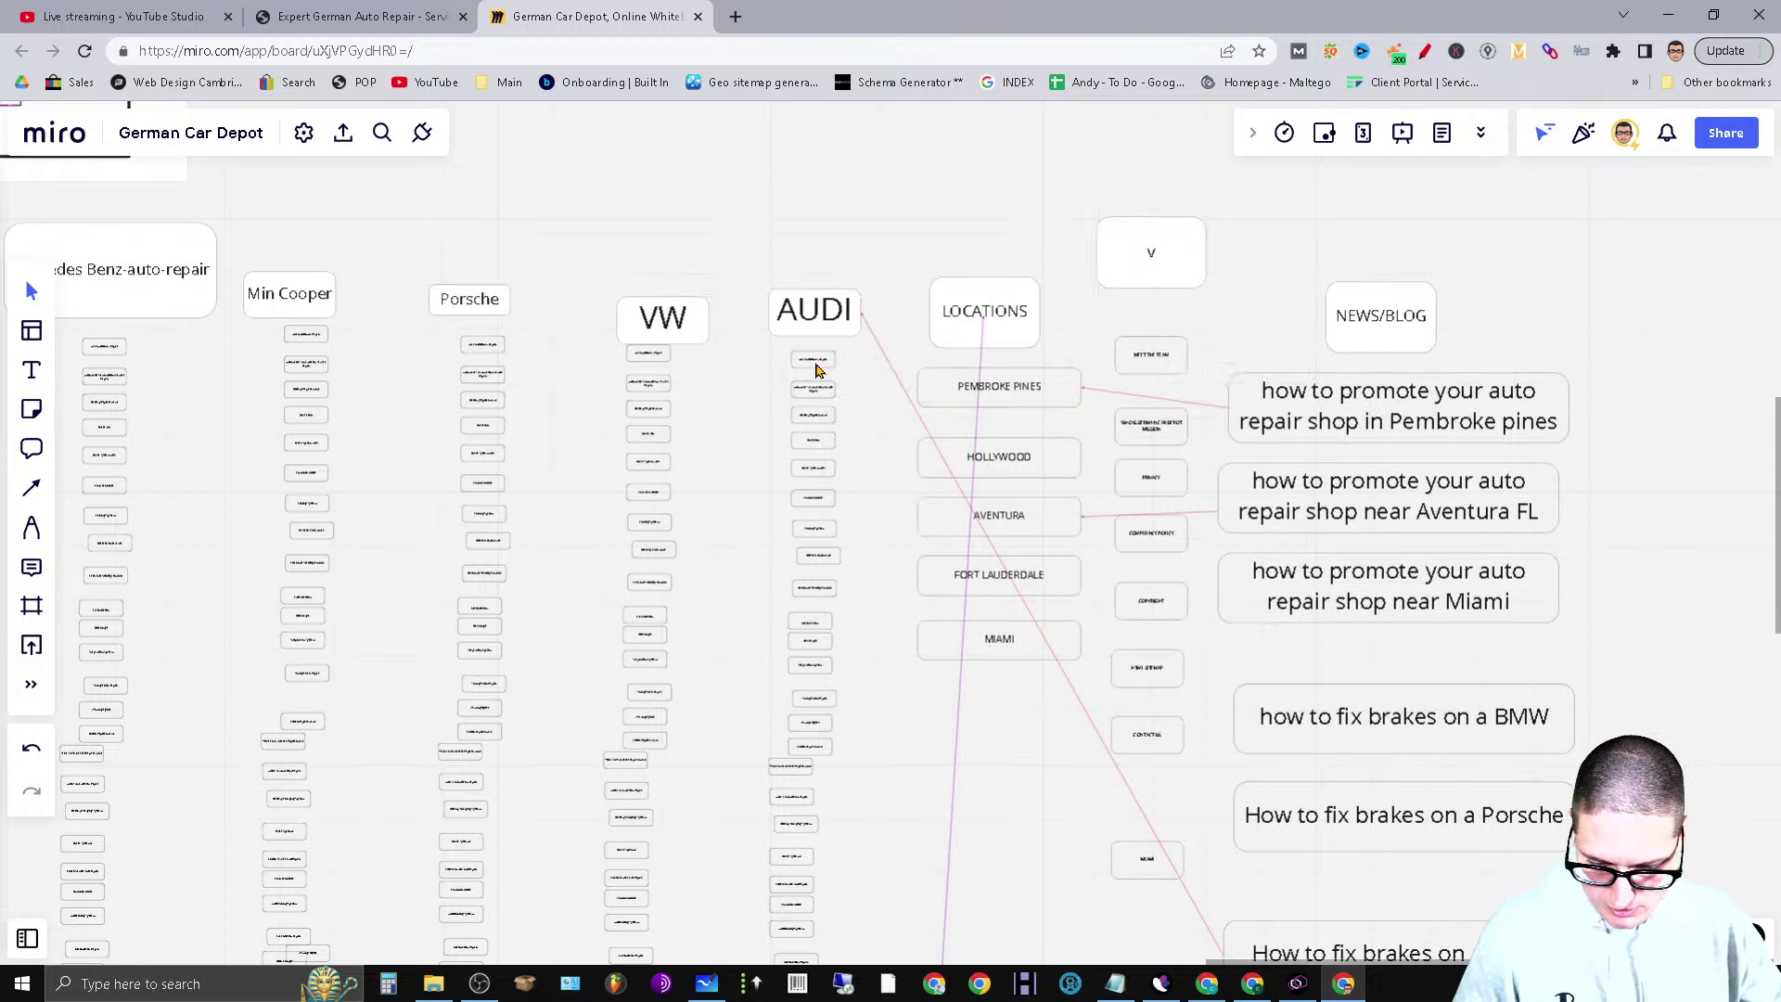
Zoom in on the BMW and Mercedes service lists, down to the Air Conditioner Repair card
left_click_drag(582, 229, 1503, 366)
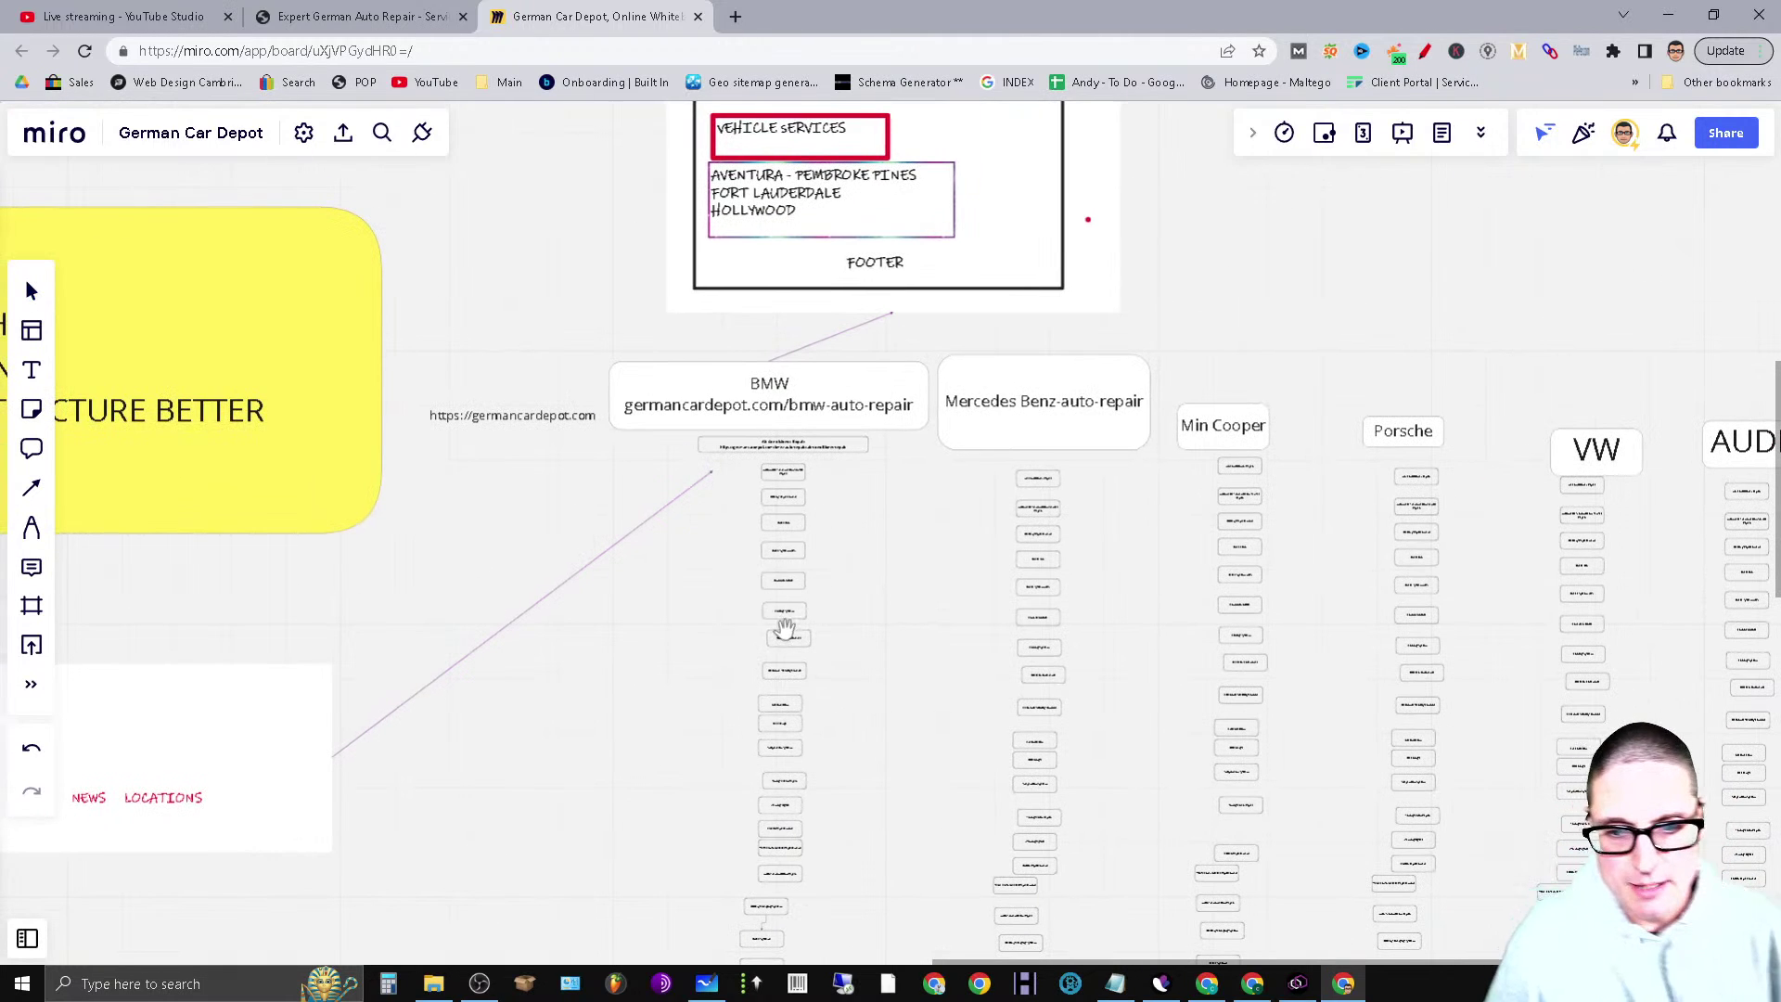
scroll(783, 630, "up", 5)
left_click_drag(1065, 227, 1157, 661)
scroll(989, 548, "up", 5)
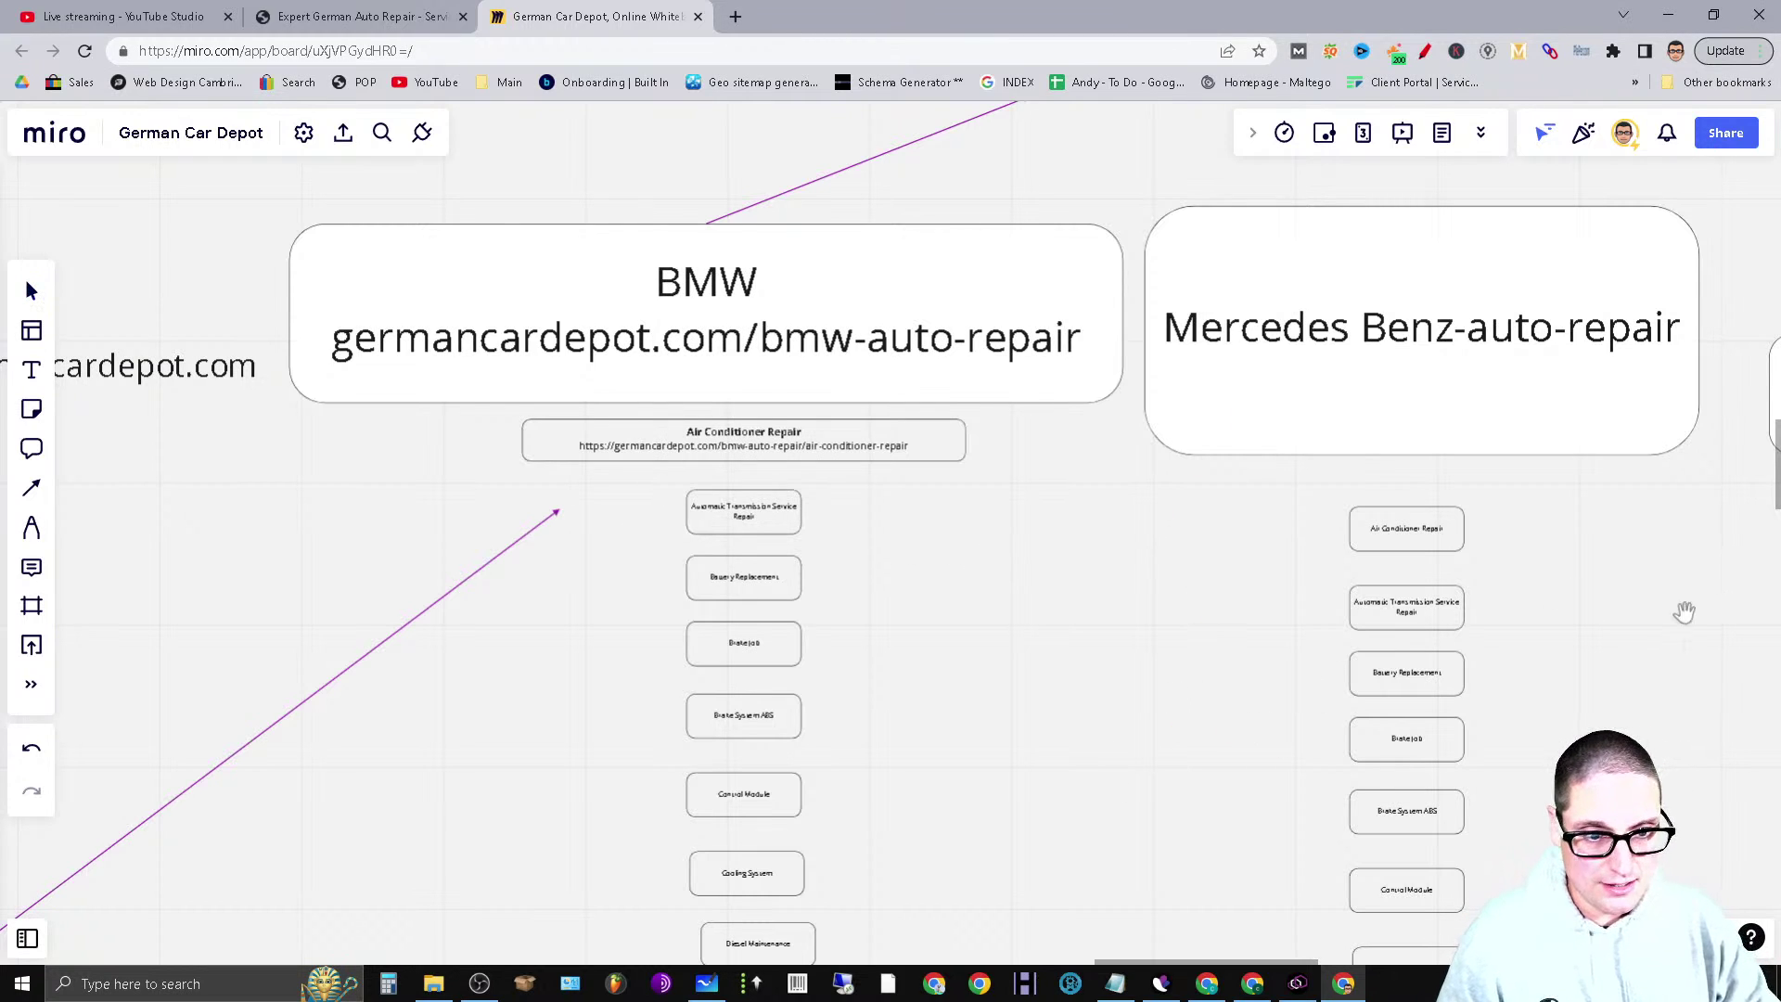
Zoom out and pan left past Min Cooper to the Locations, V and News/Blog columns
scroll(1578, 441, "down", 5)
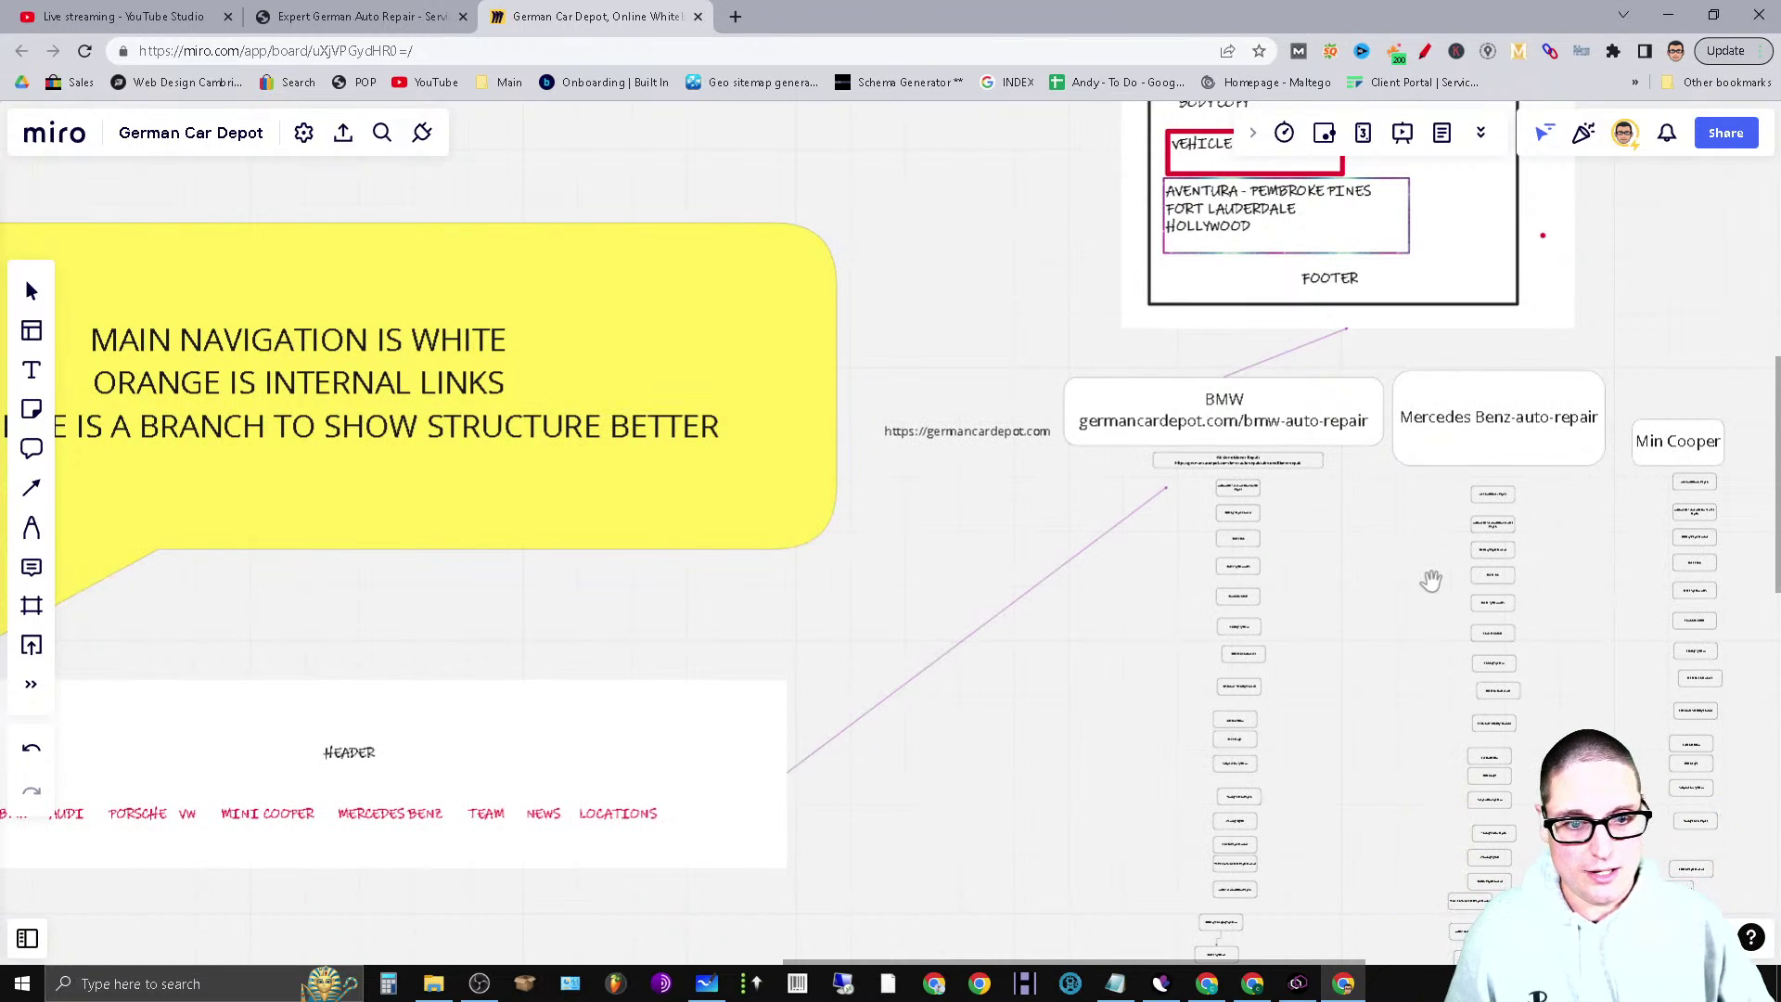
left_click_drag(1635, 246, 824, 270)
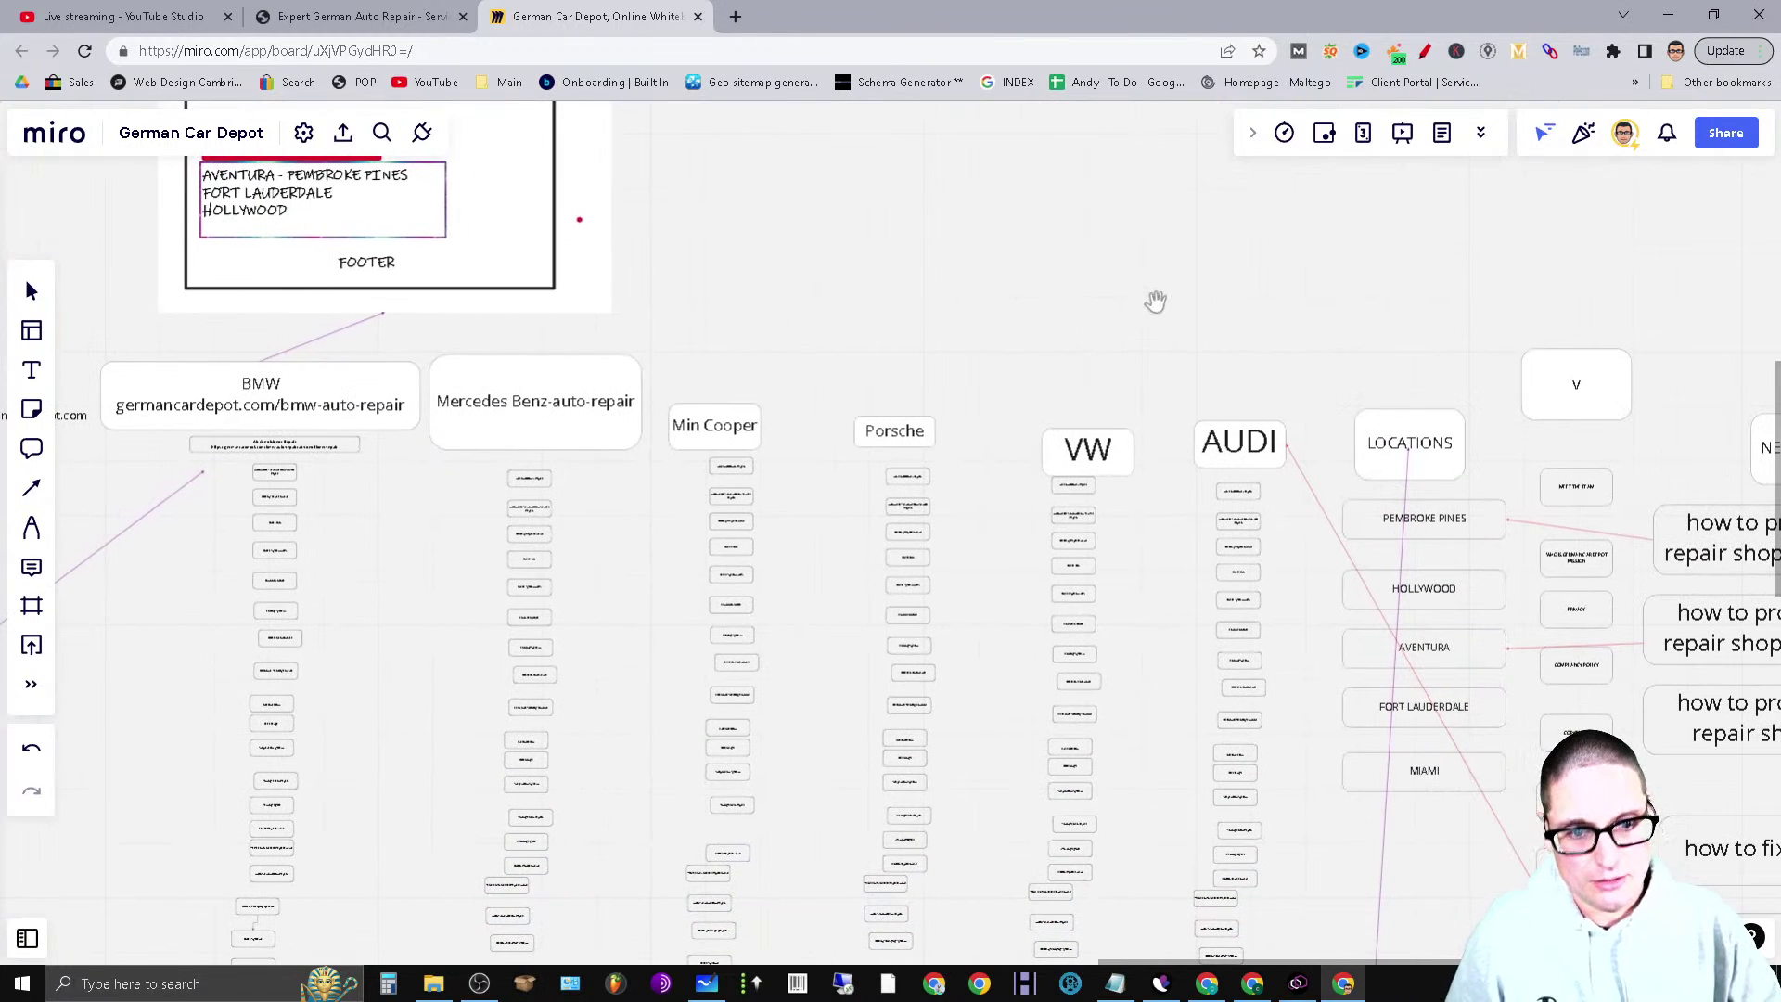
left_click_drag(1378, 284, 815, 262)
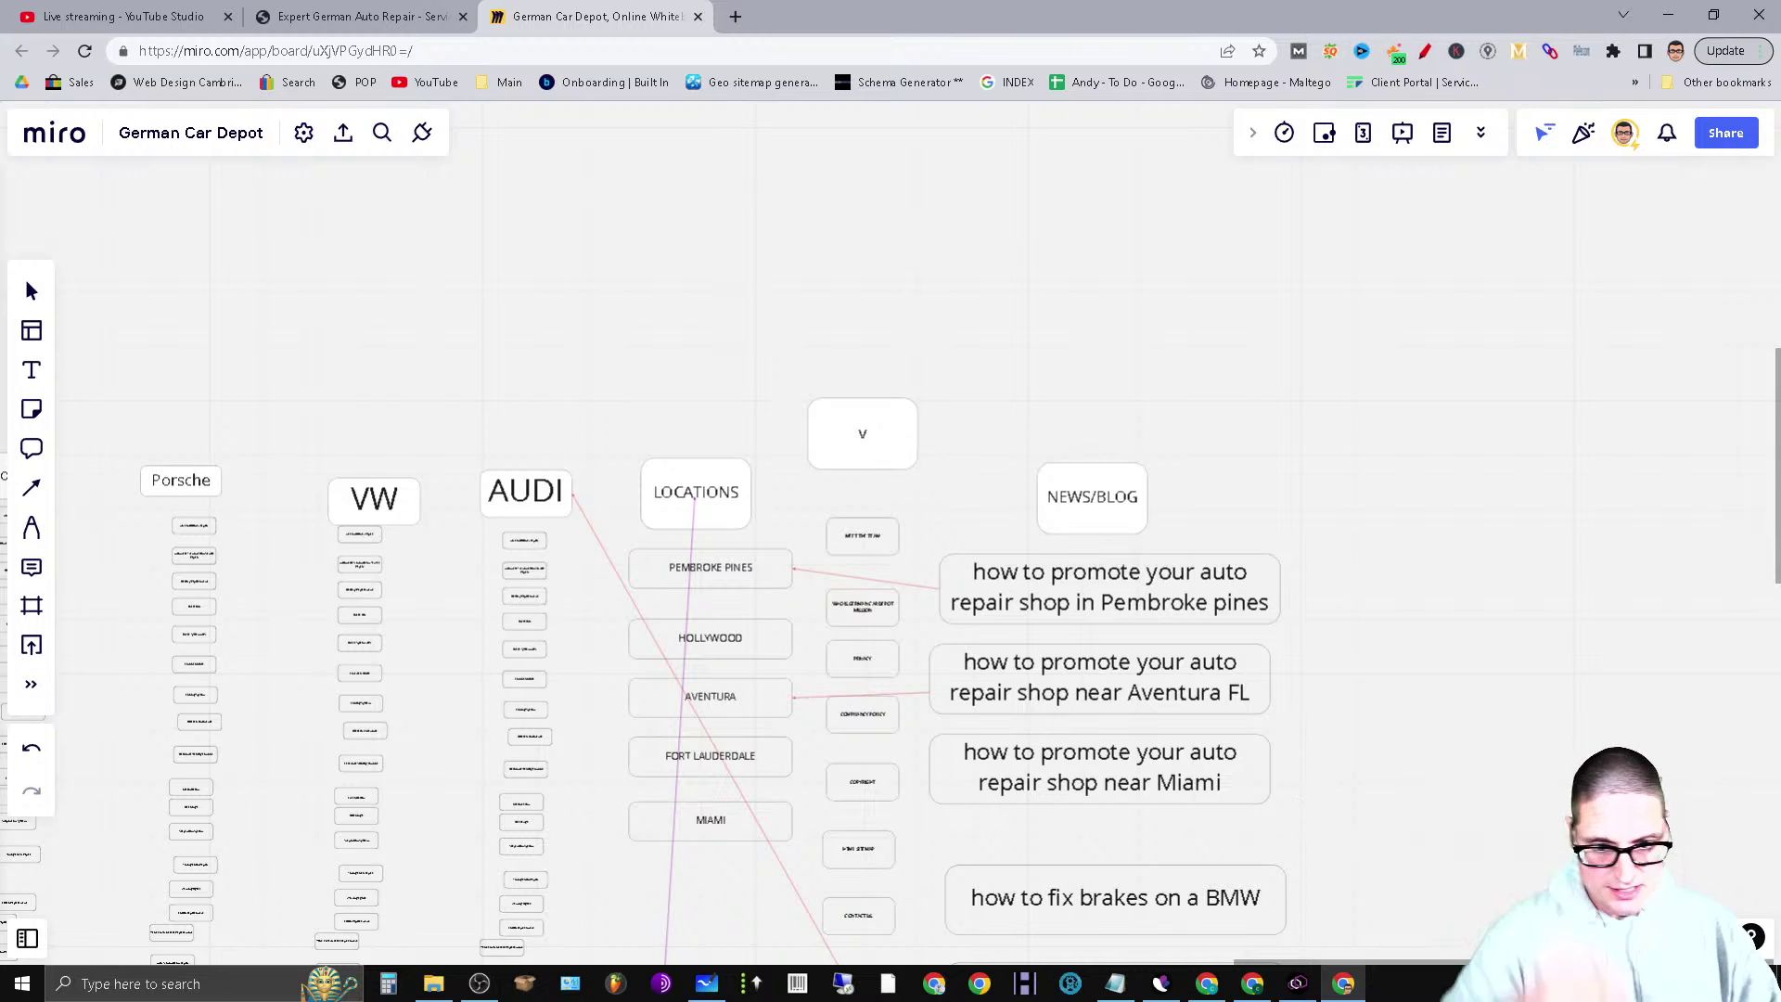
Pan right past Min Cooper and Mercedes to the BMW column and its germancardepot.com/bmw-auto-repair URL
left_click_drag(1421, 766, 1369, 602)
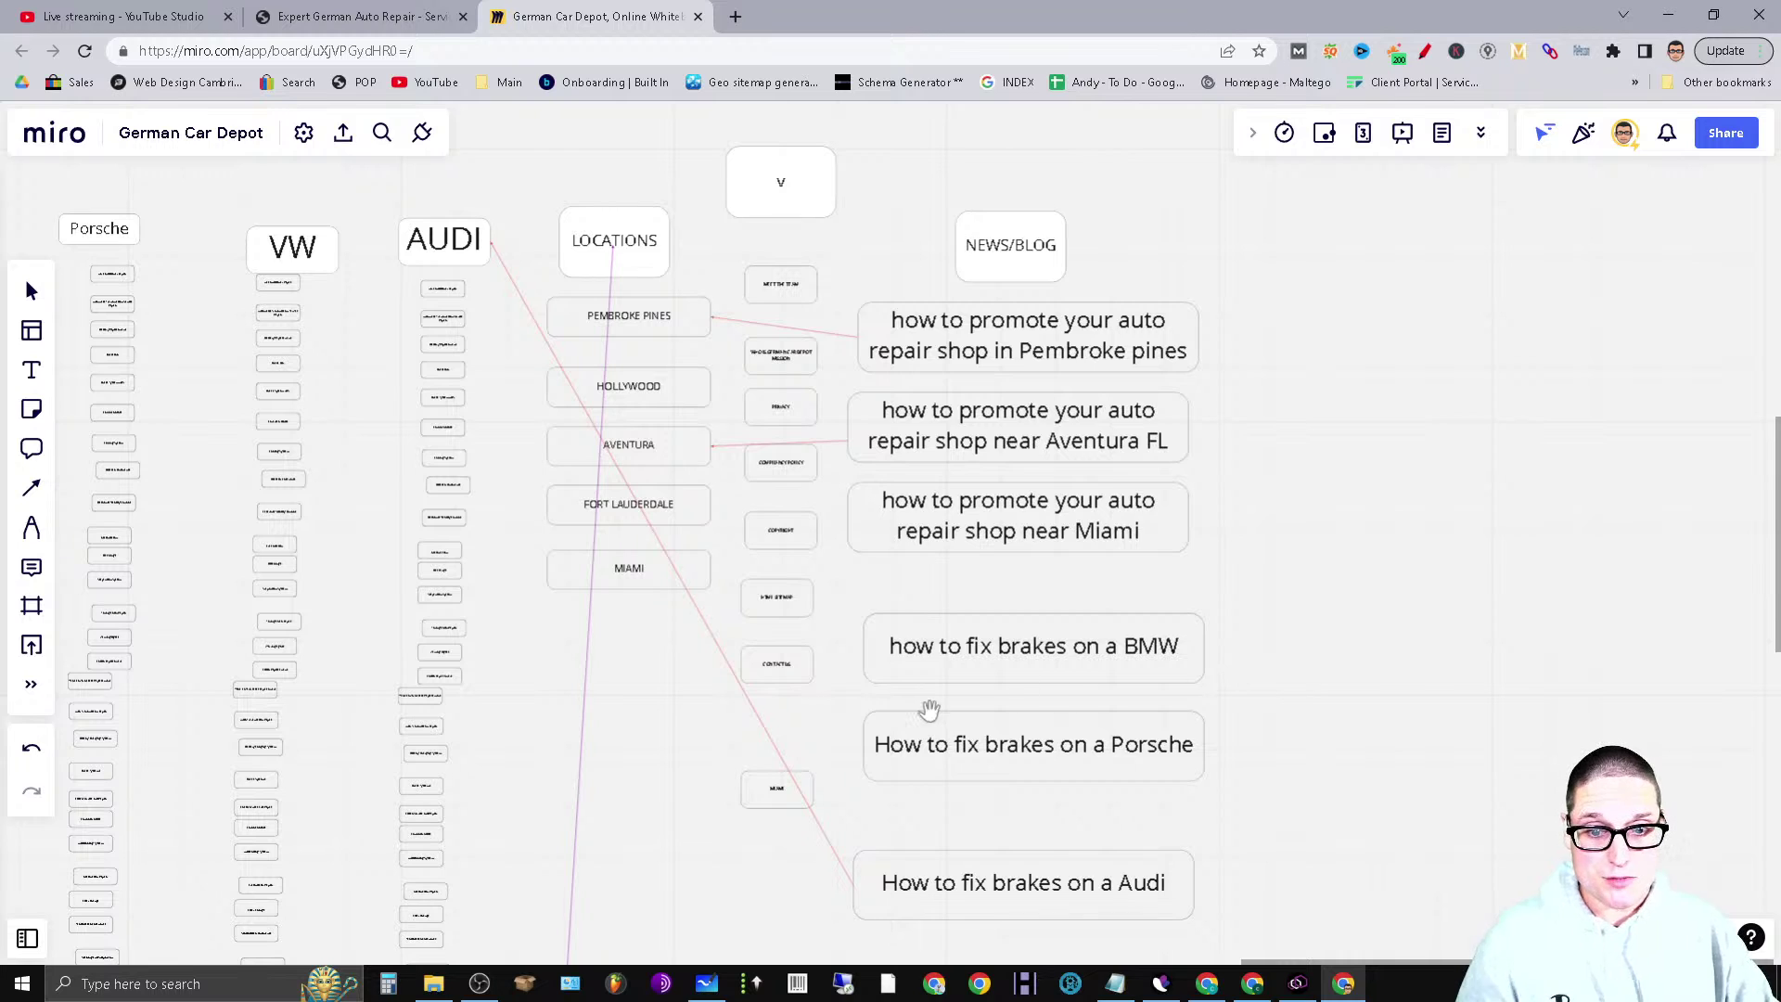
left_click_drag(1280, 755, 1697, 737)
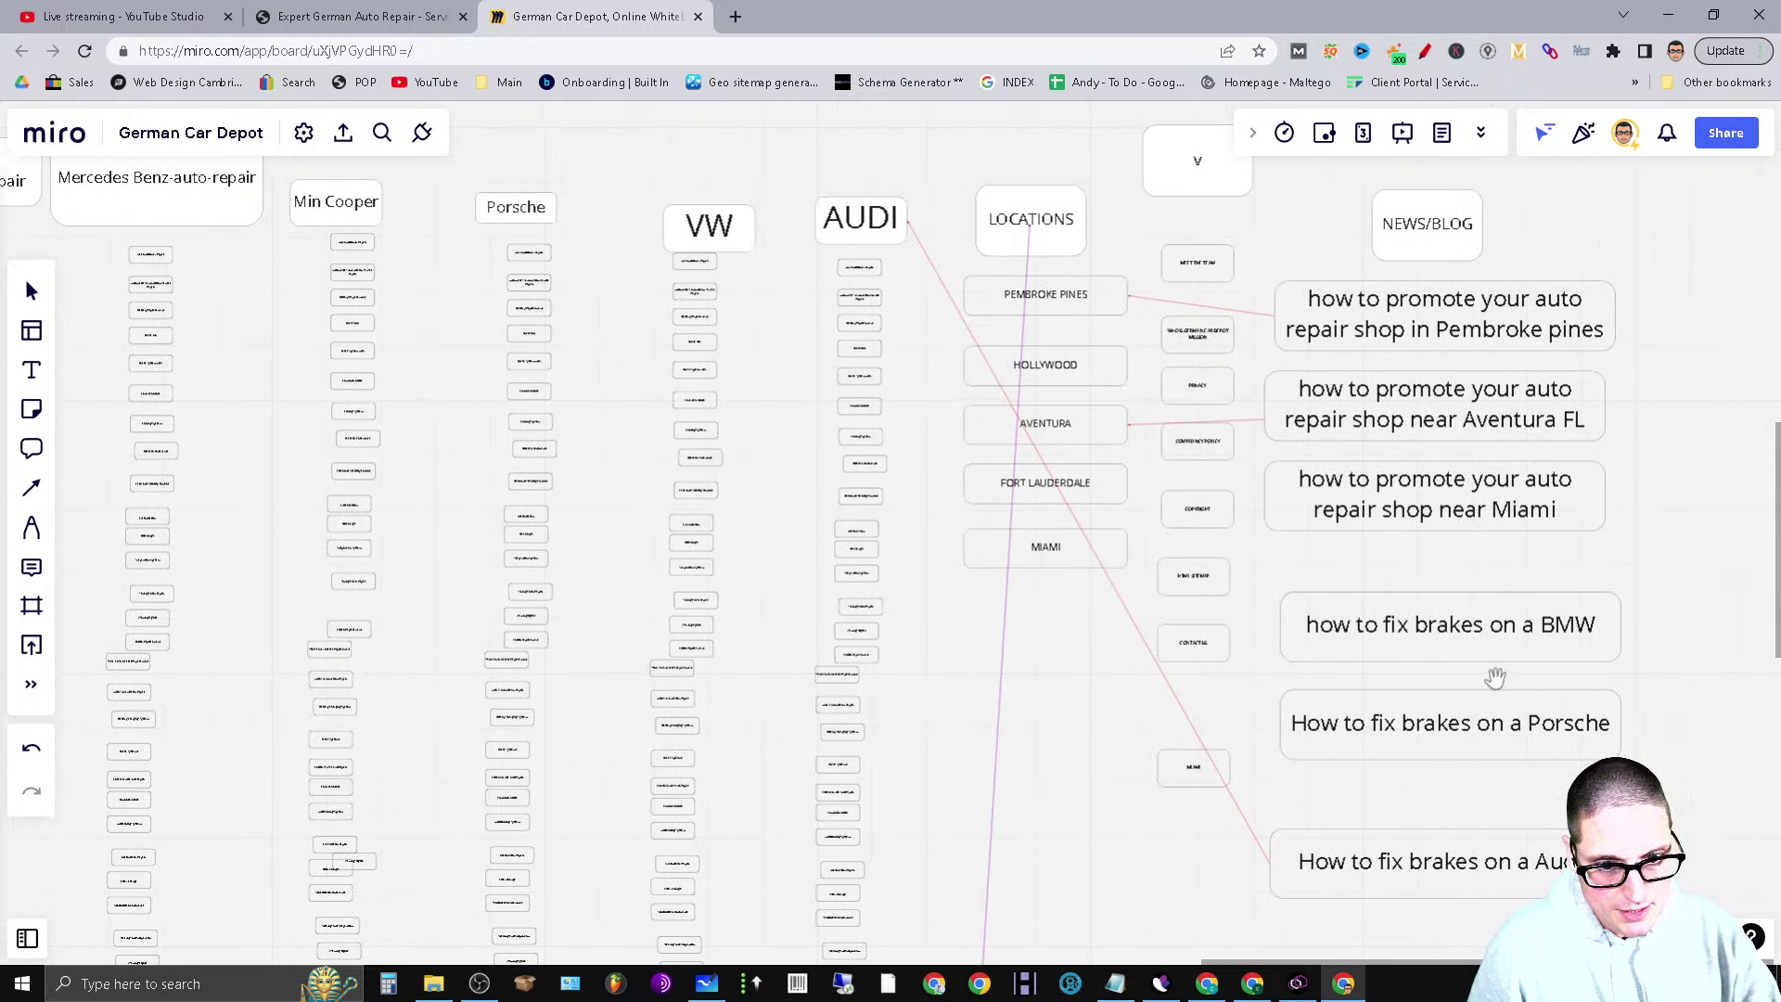
left_click_drag(454, 547, 1139, 593)
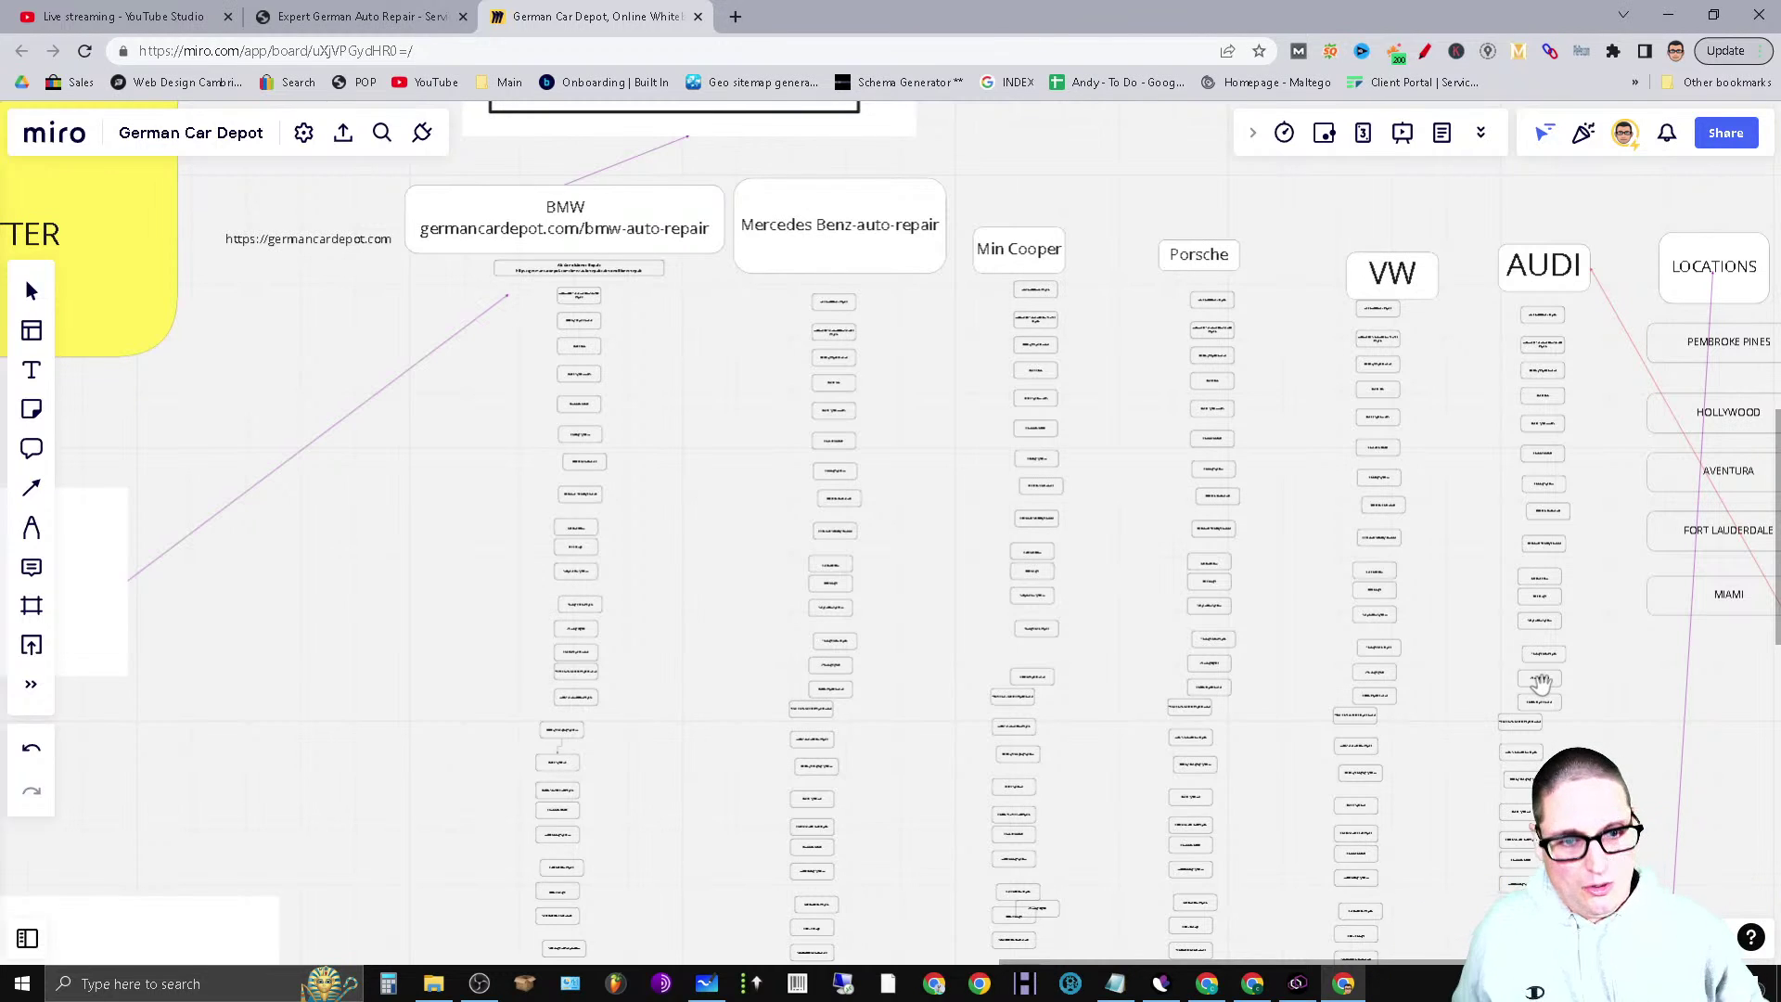
Frame the header wireframe and legend, then zoom into the footer's Locations, Vehicles and Quick Links lists
scroll(928, 538, "down", 5)
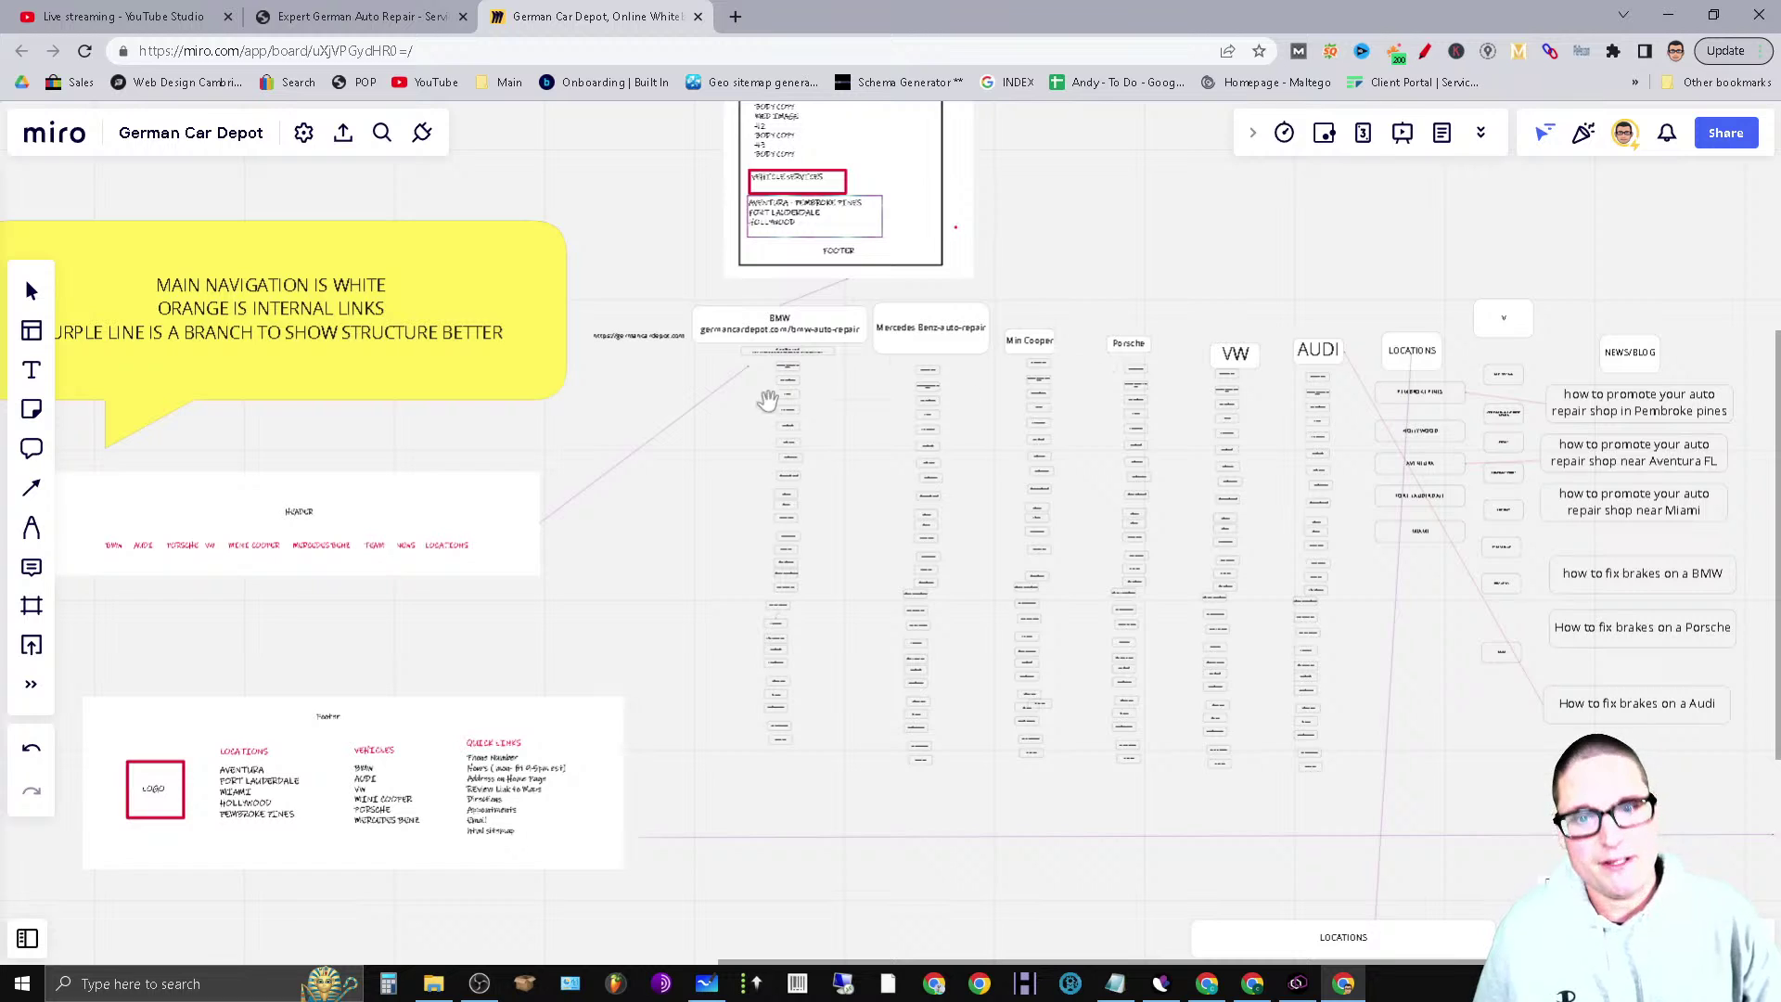
left_click_drag(1090, 195, 1100, 519)
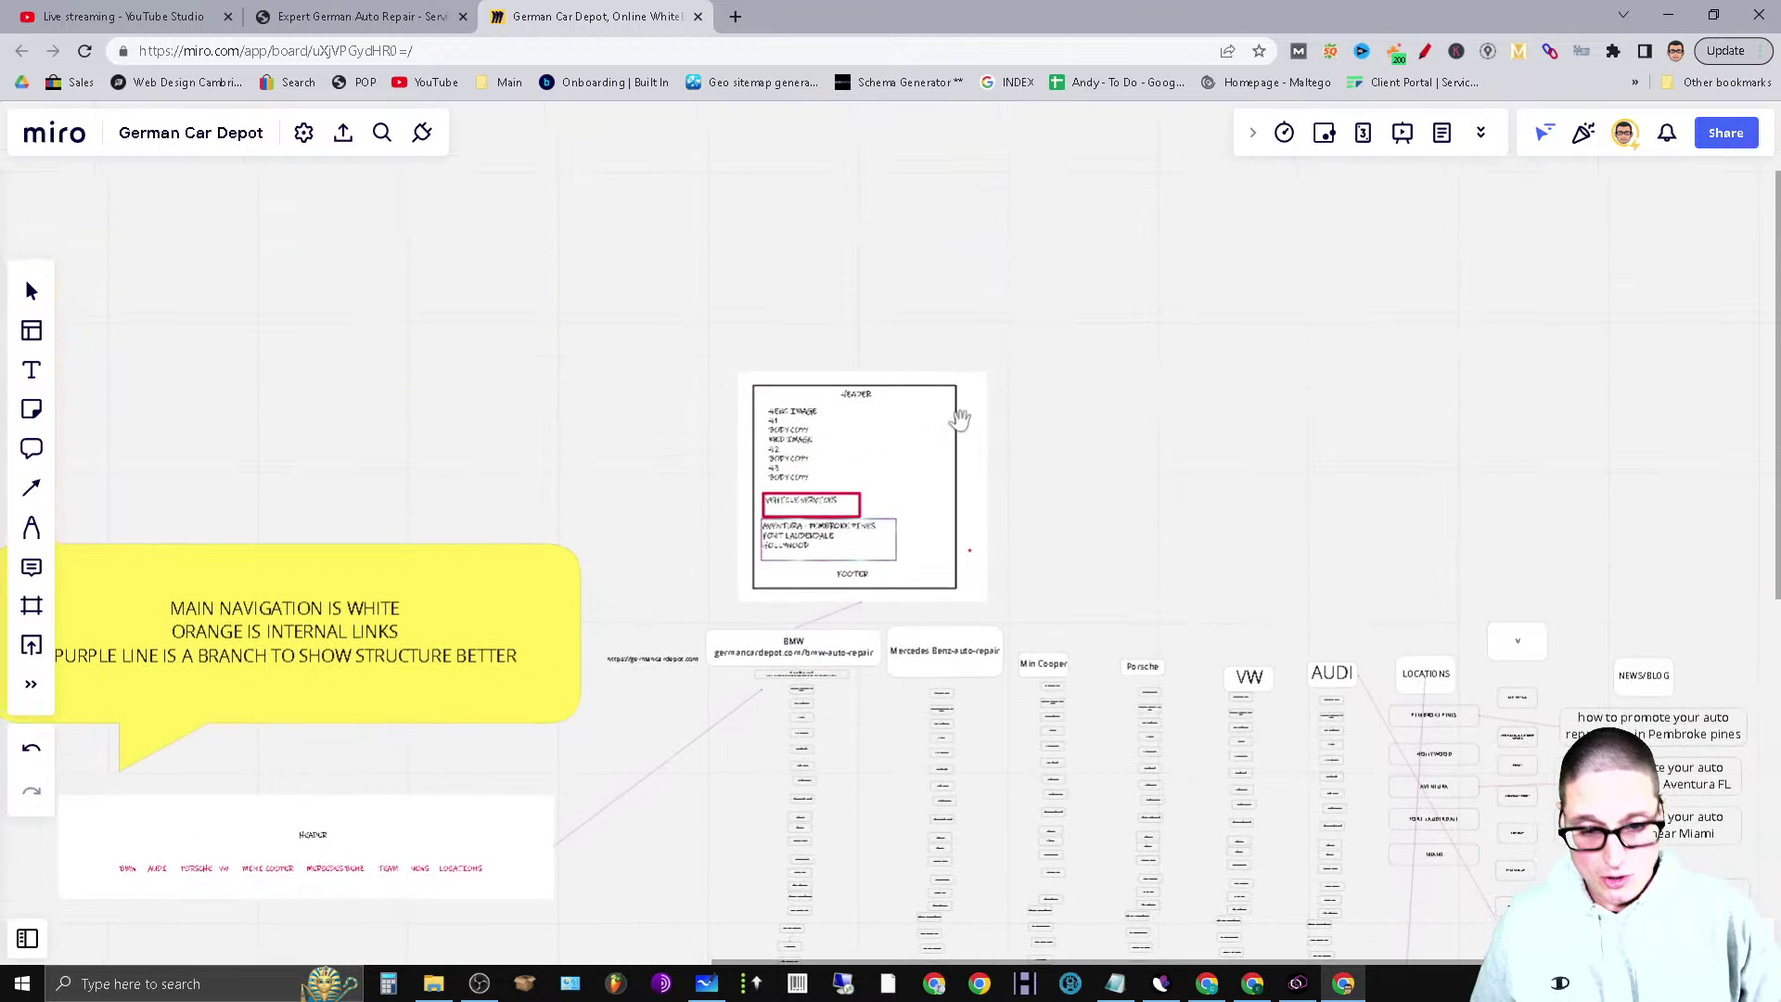
left_click(892, 487)
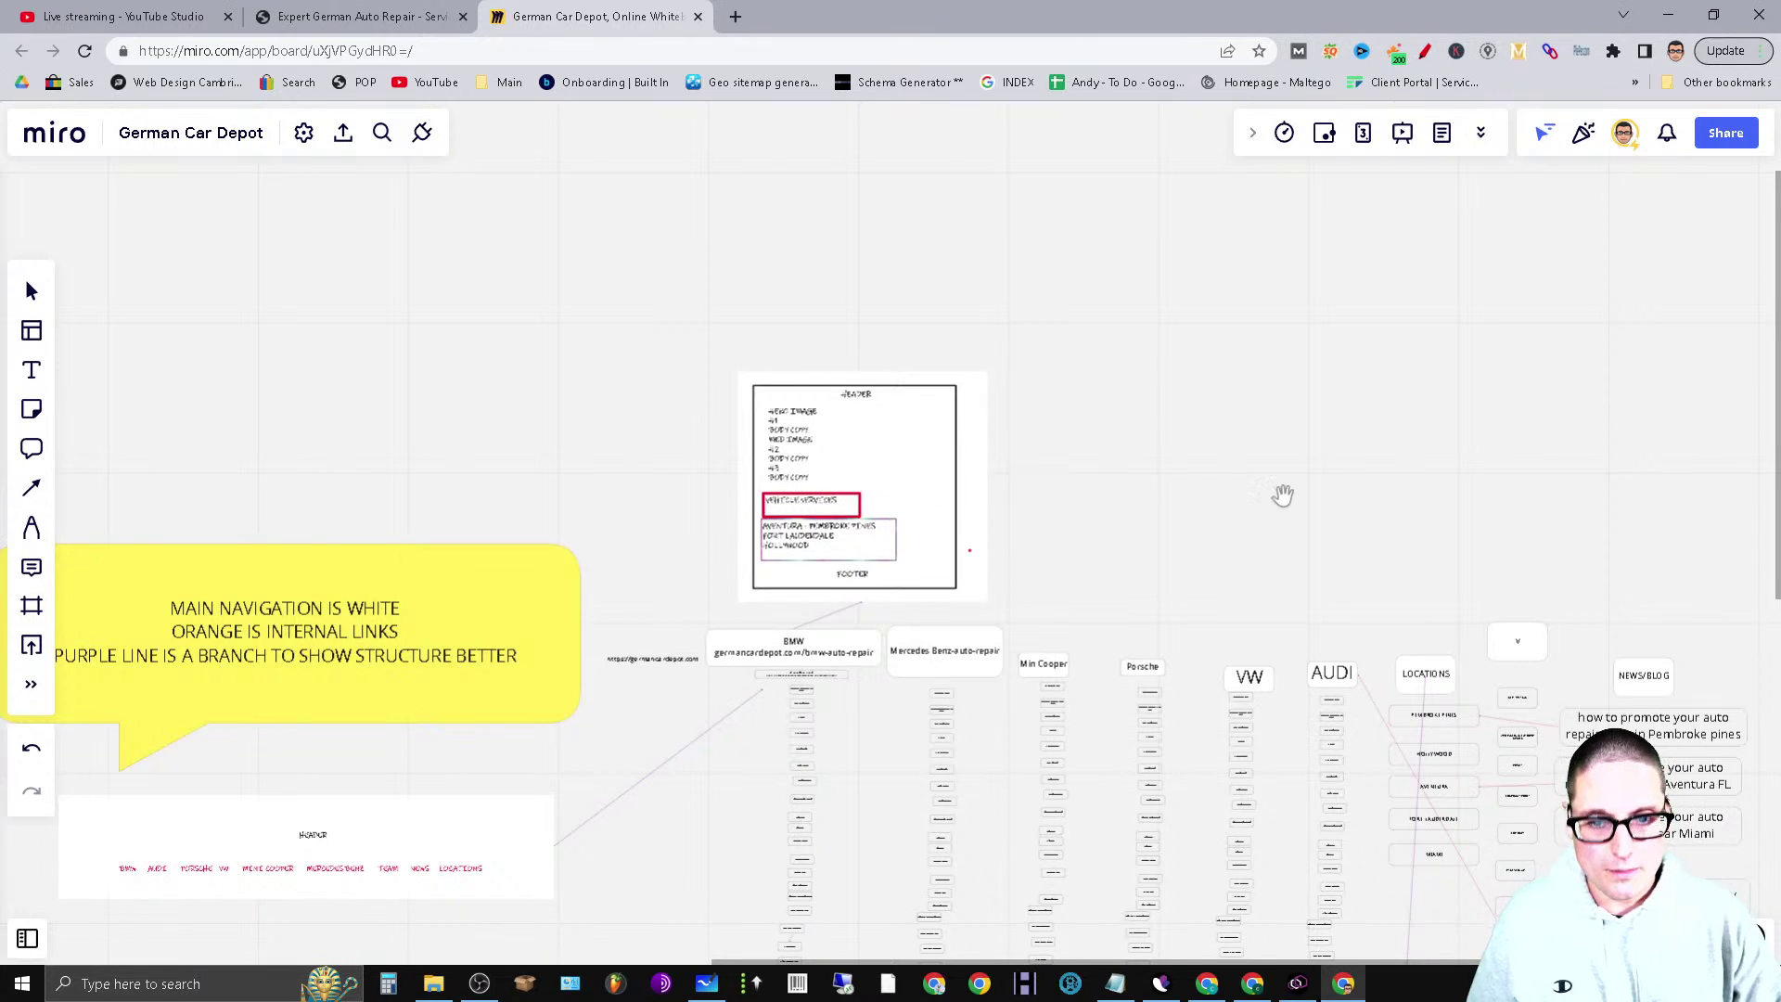
left_click_drag(1280, 493, 1437, 238)
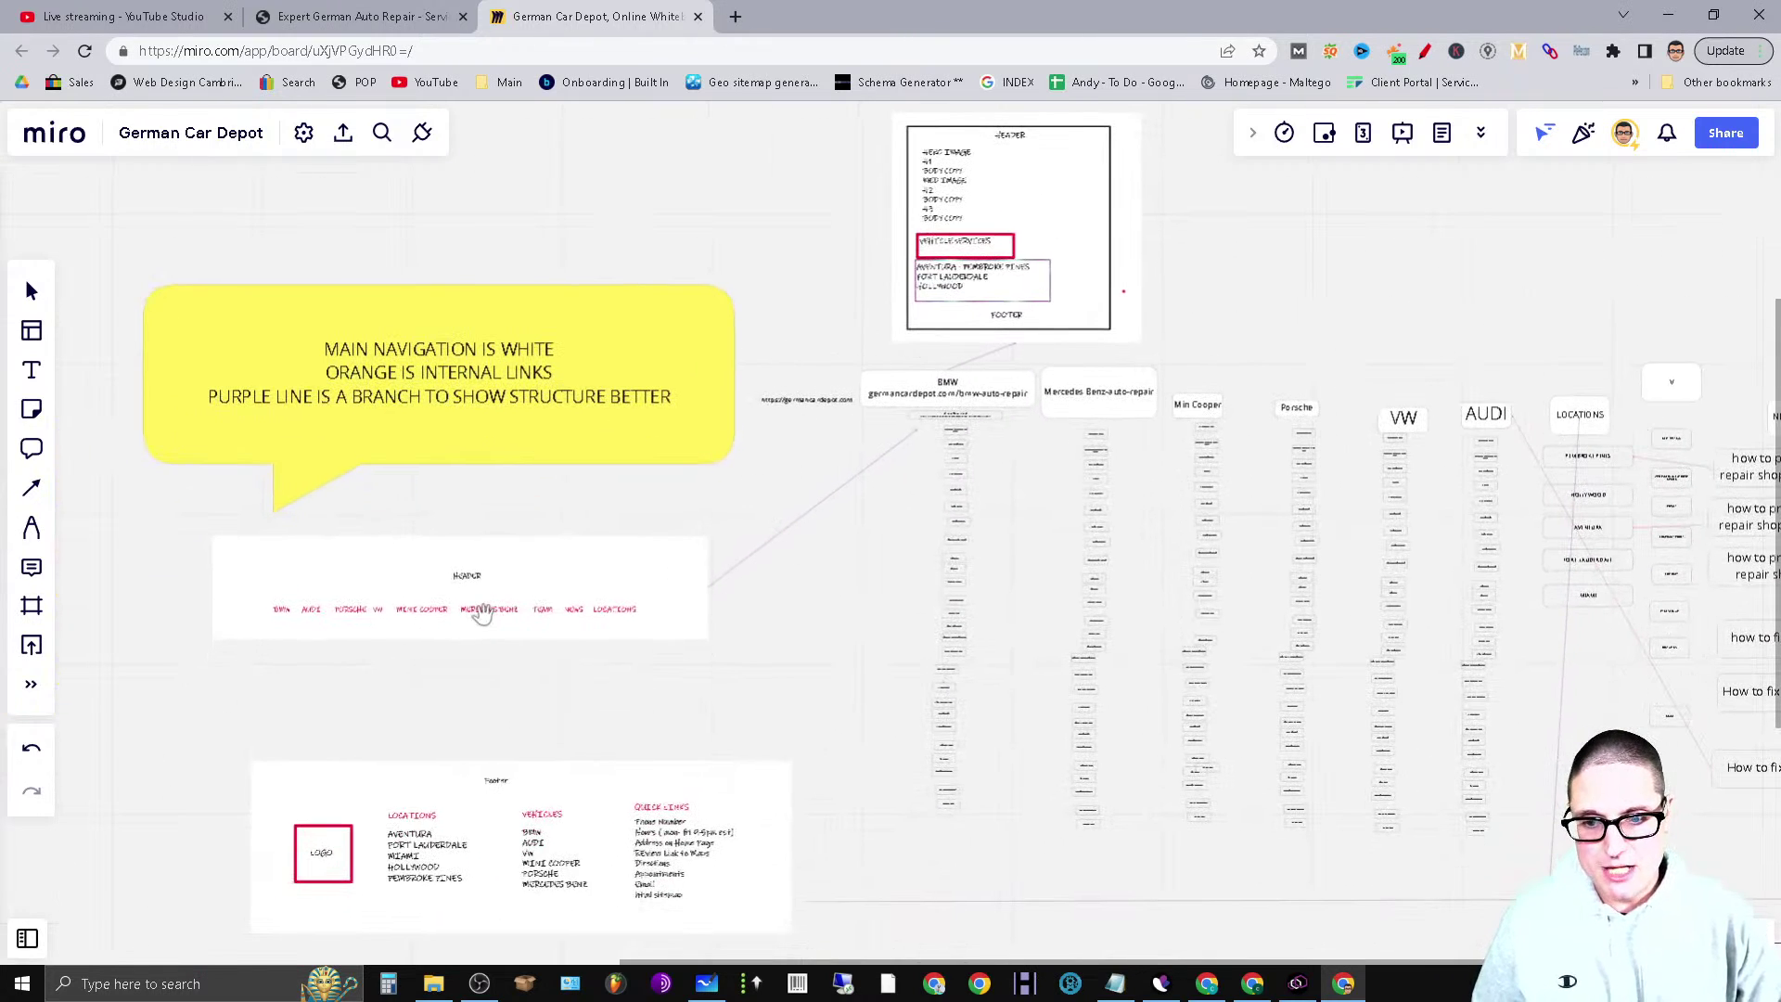
scroll(739, 732, "down", 3)
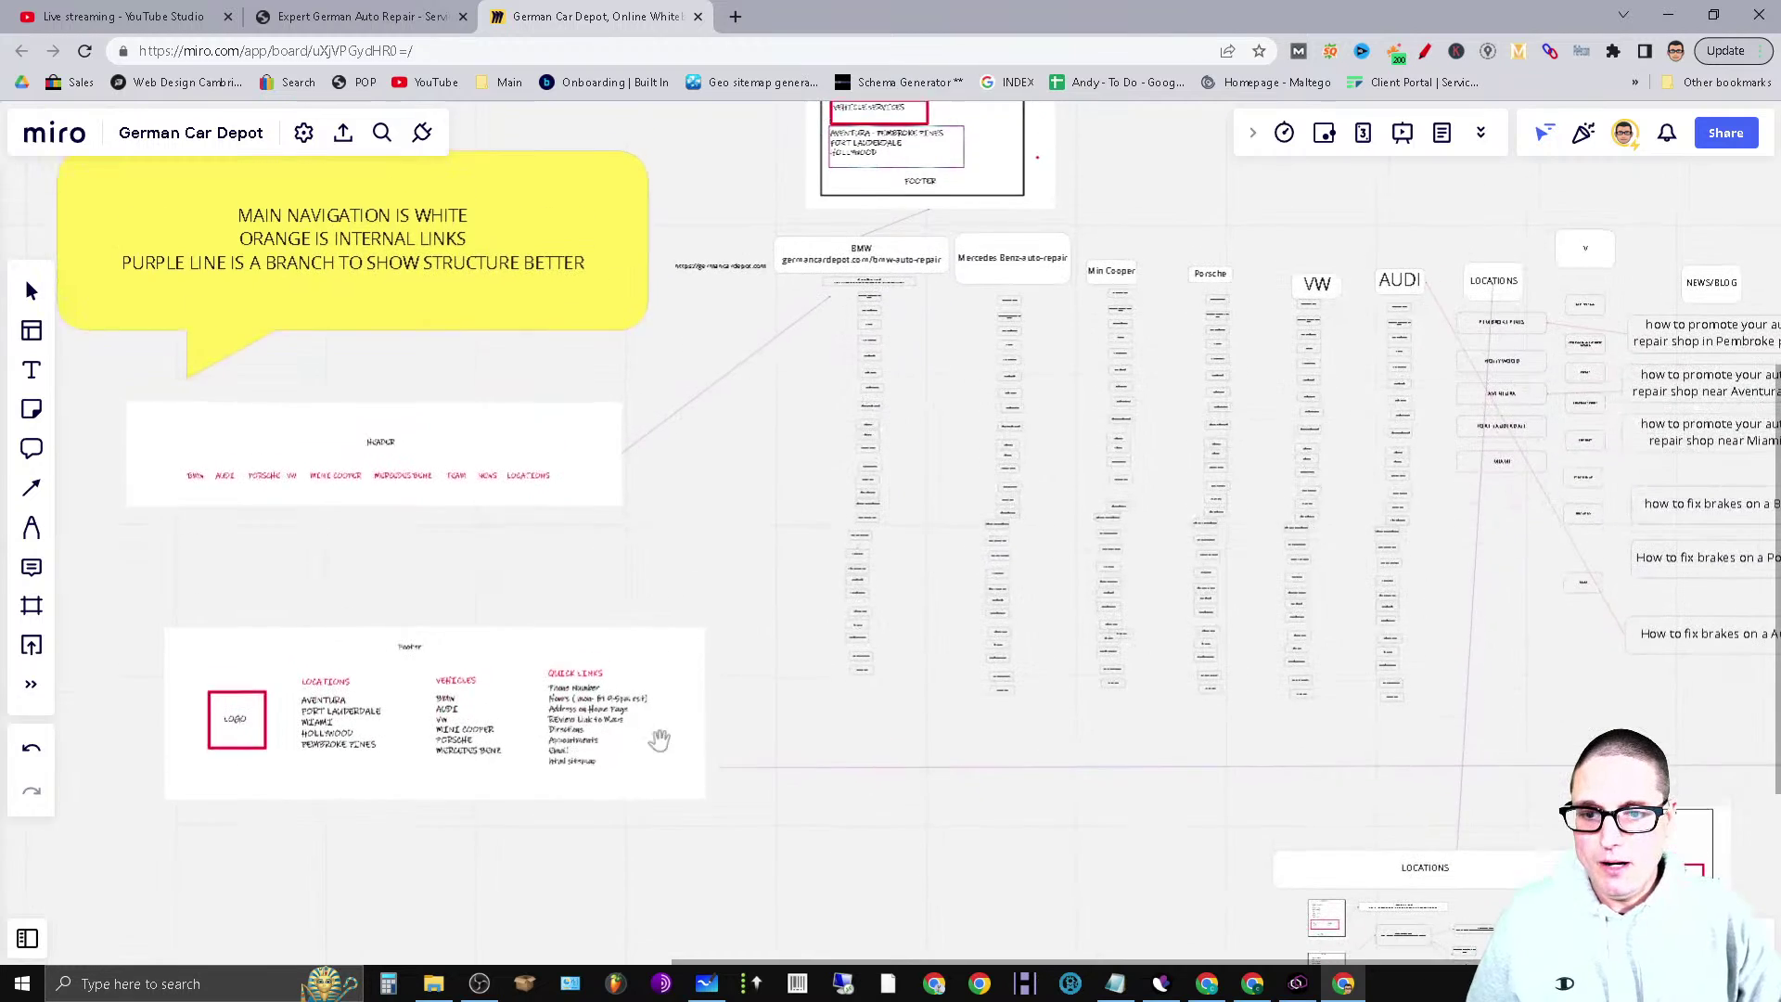
scroll(660, 739, "up", 3)
scroll(1021, 759, "up", 5)
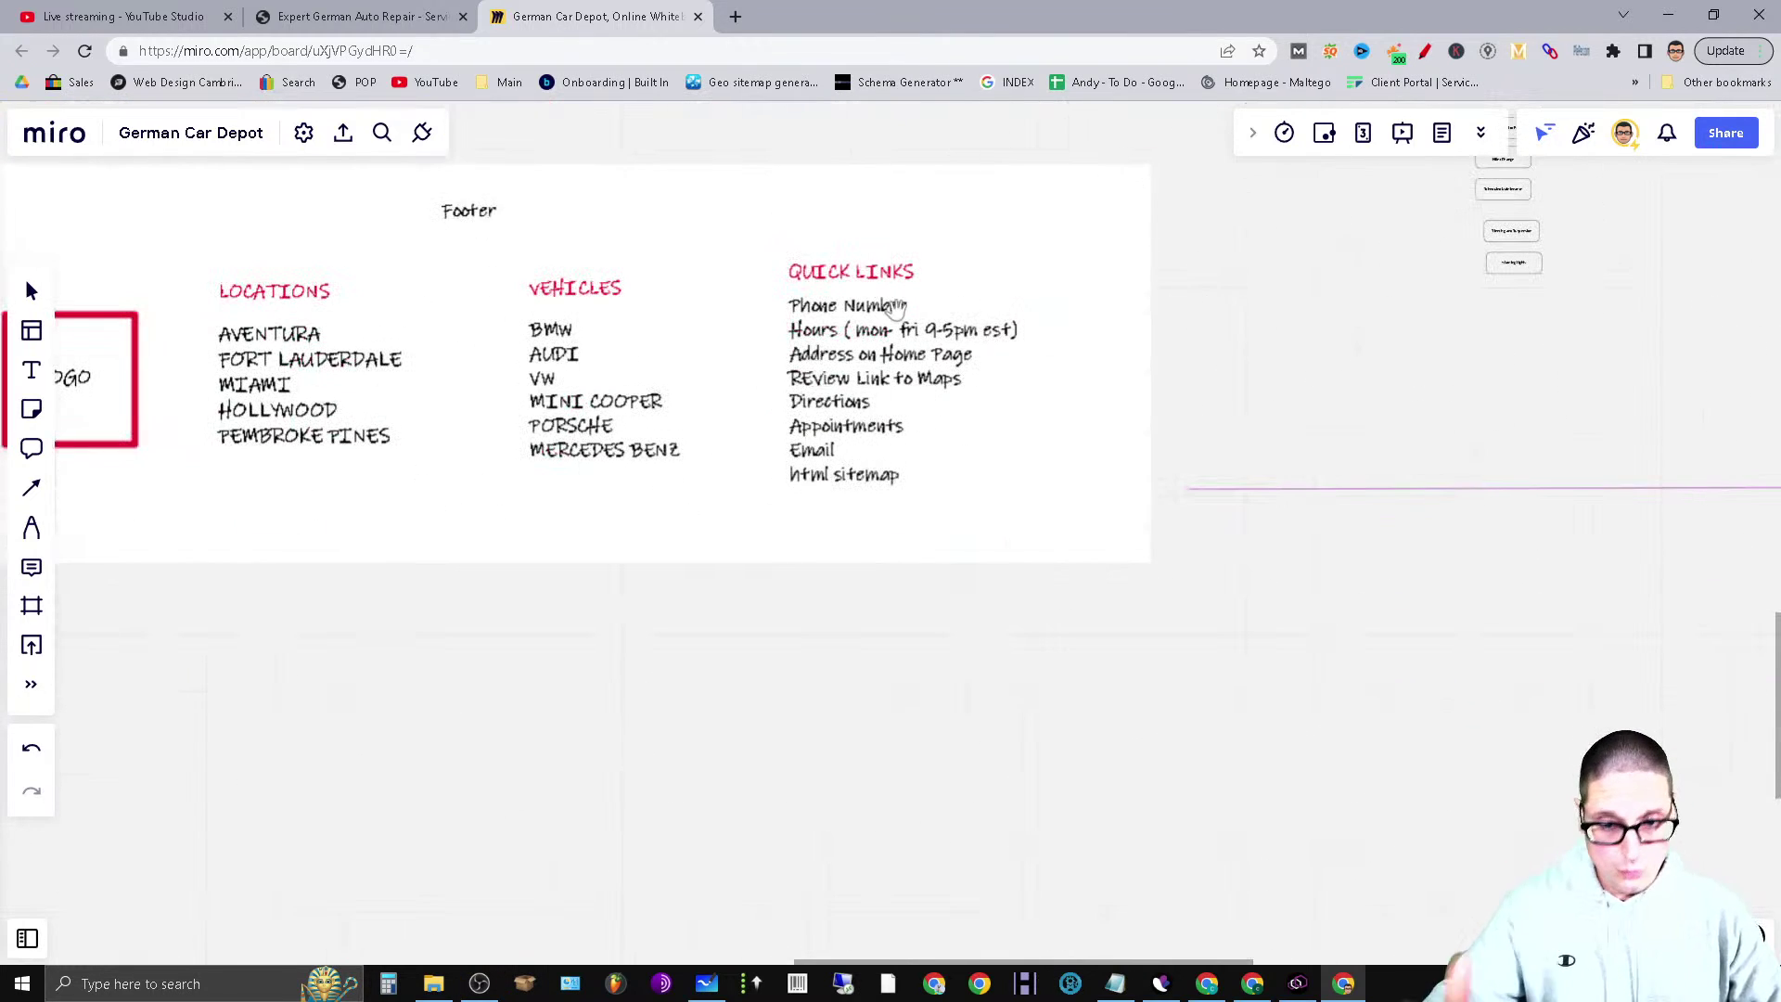
Zoom out from the footer wireframe and pan to the separate LOCATIONS section with its mockup
left_click_drag(309, 708, 485, 676)
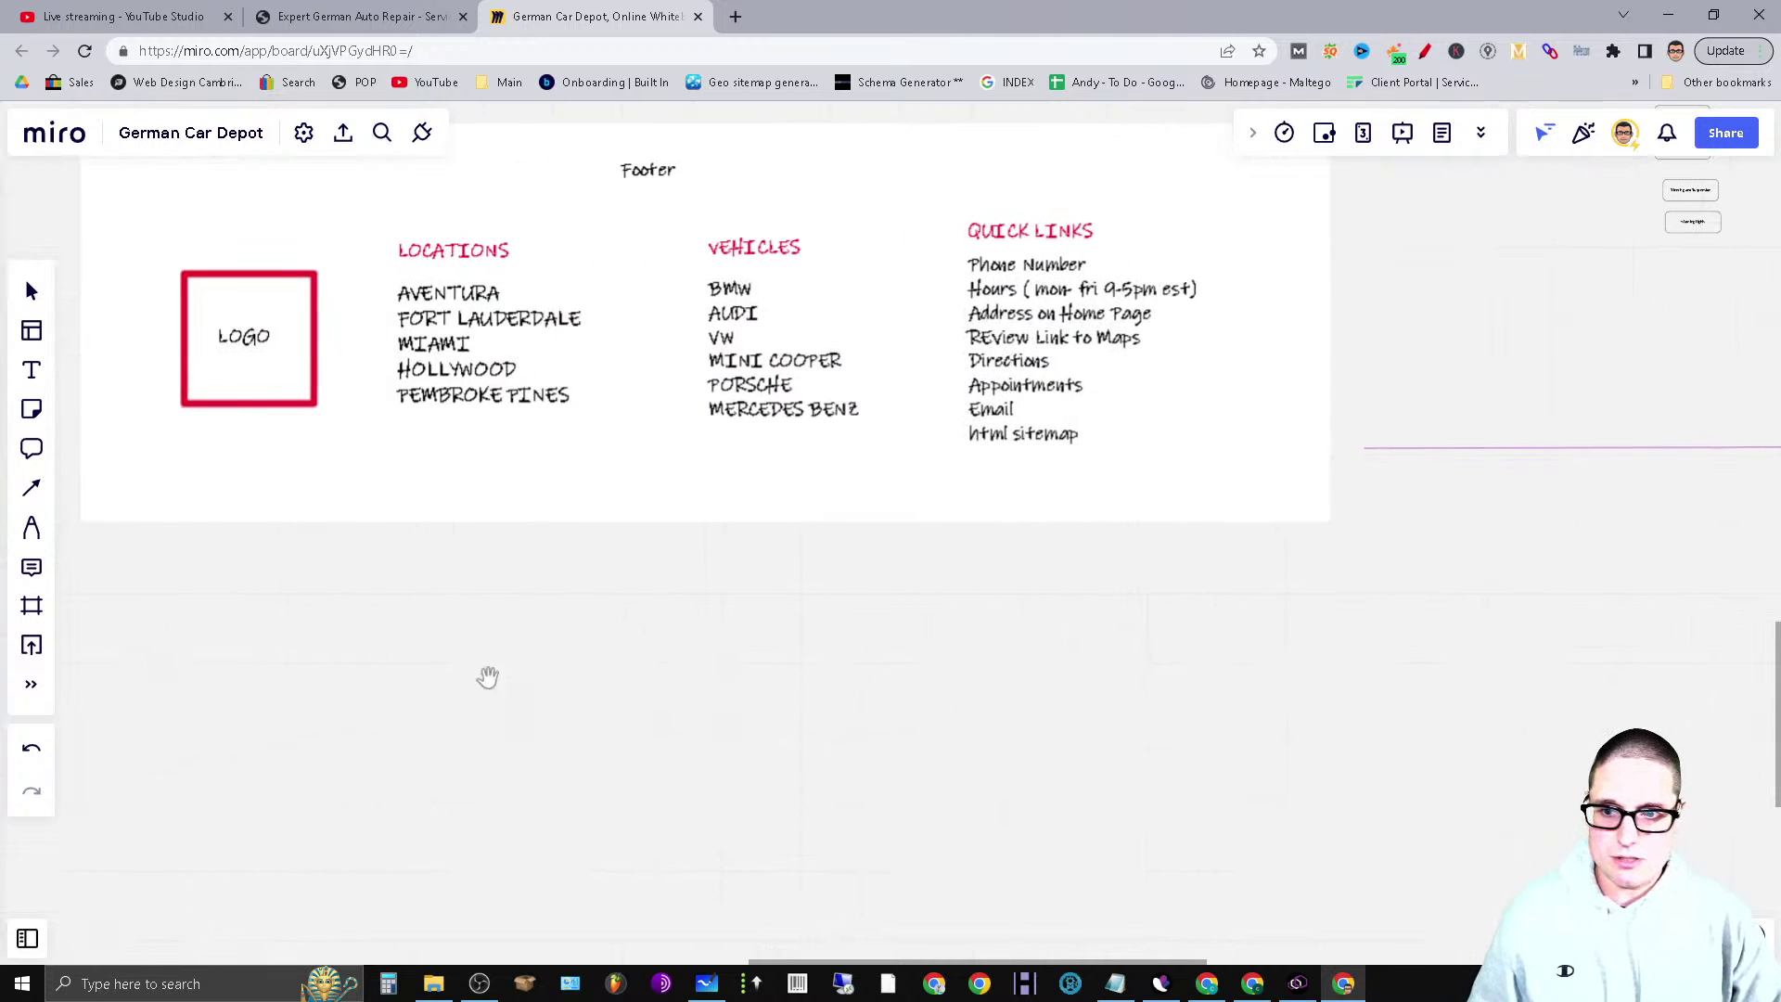
scroll(548, 707, "down", 5)
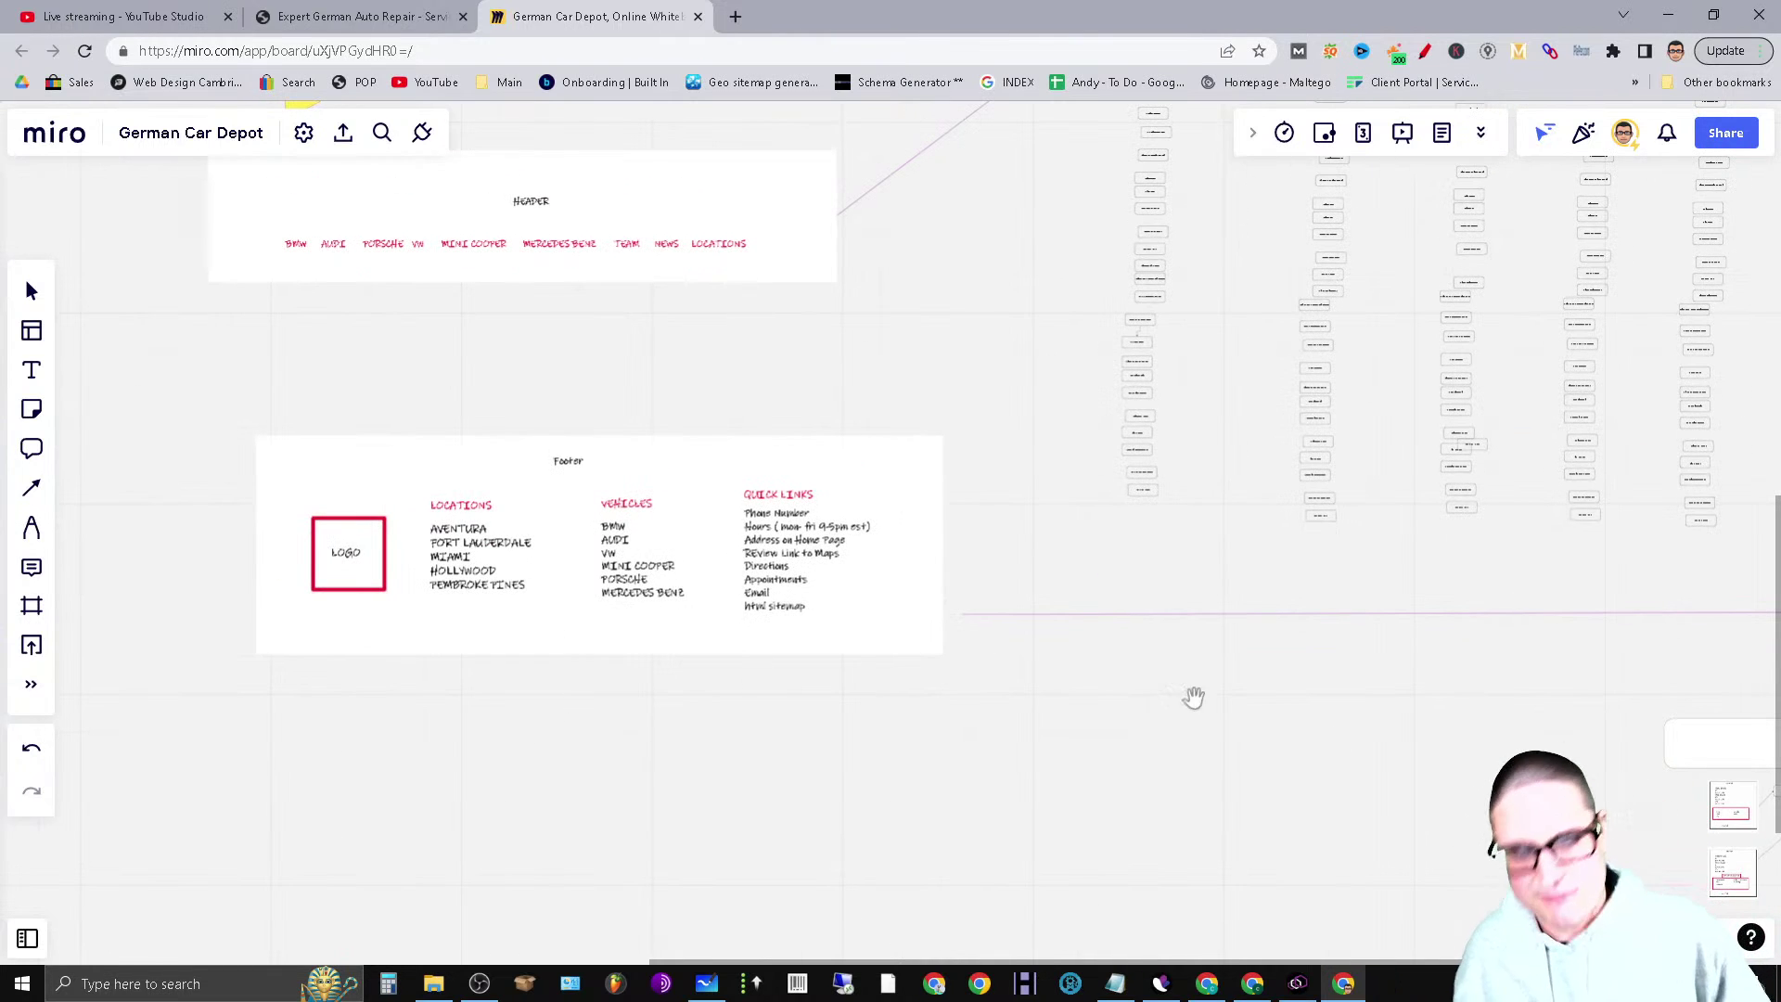
left_click_drag(1347, 763, 908, 524)
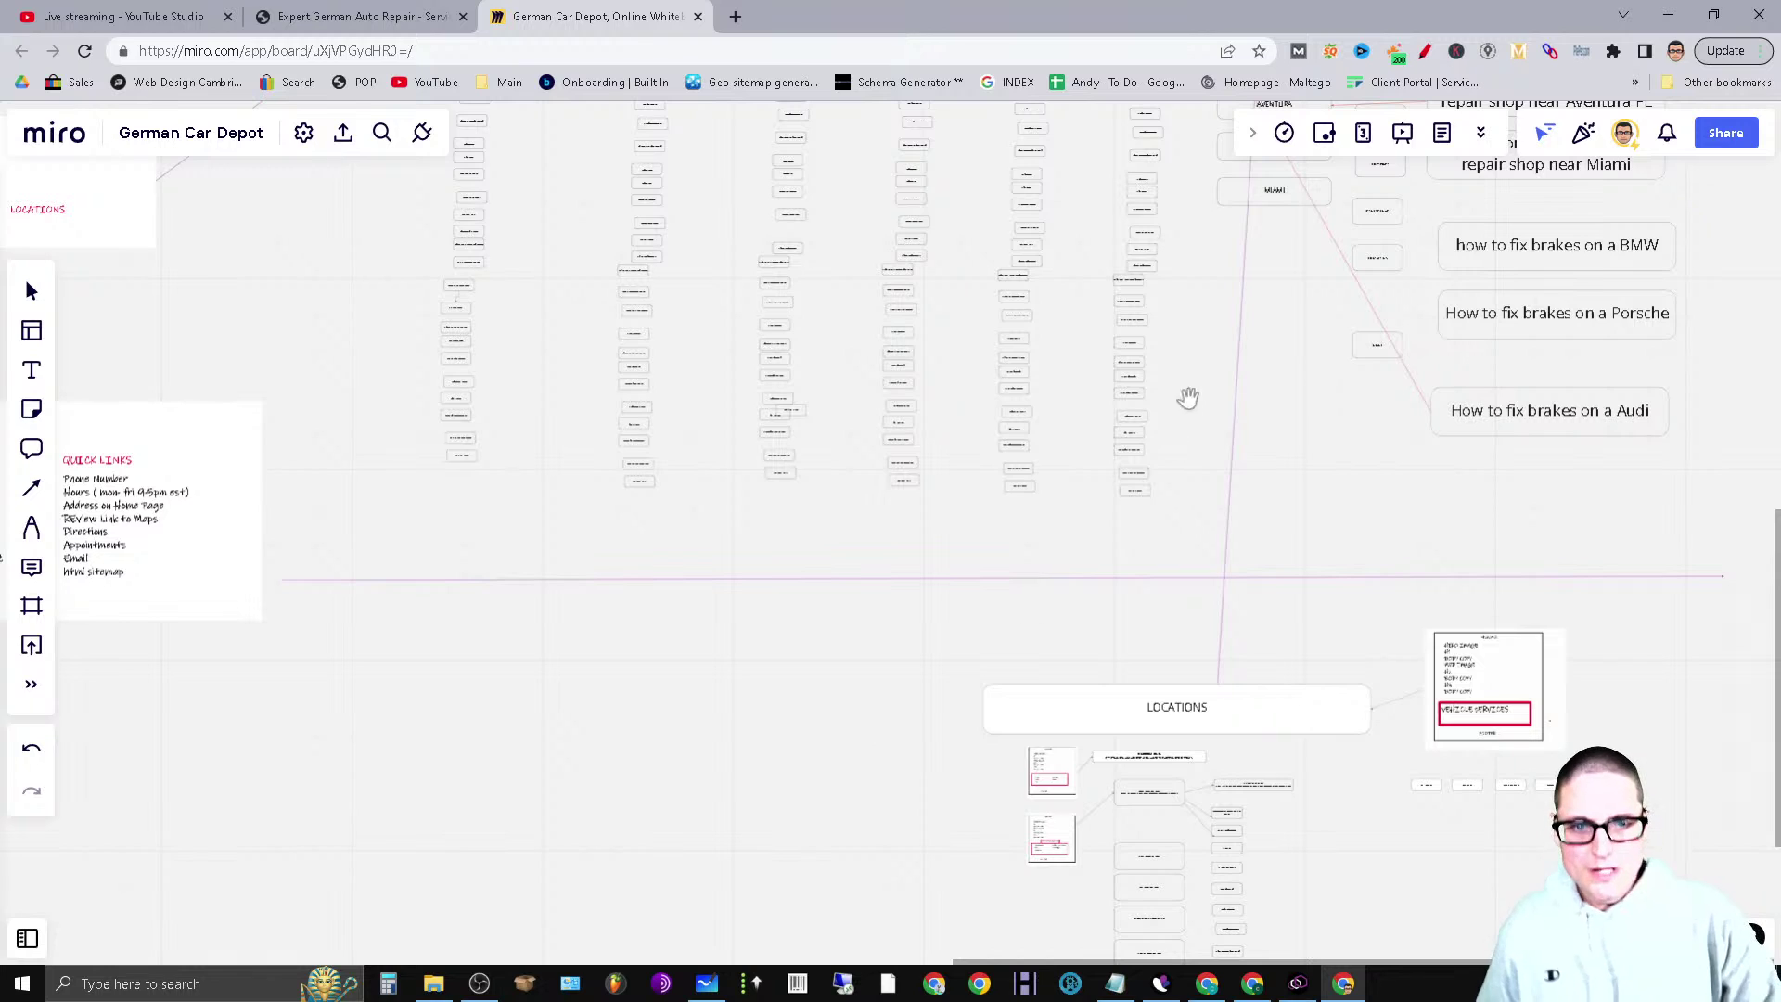
scroll(680, 763, "up", 4)
scroll(1040, 653, "down", 2)
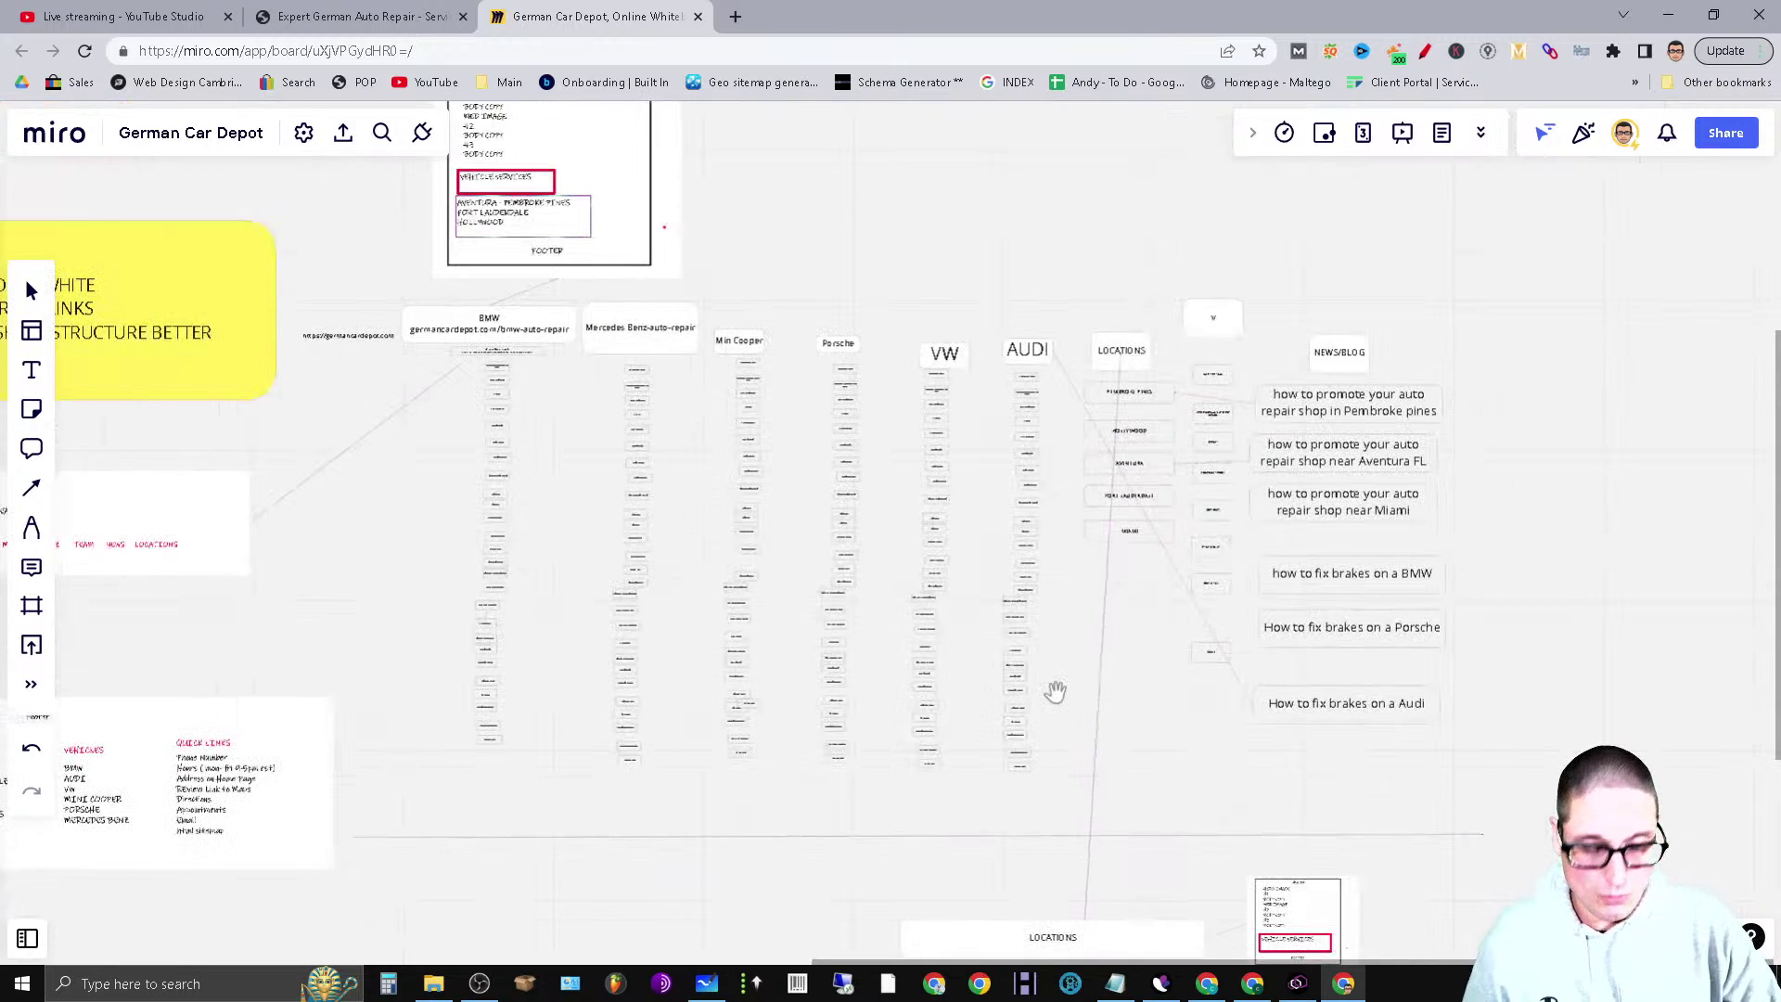
scroll(1530, 803, "down", 4)
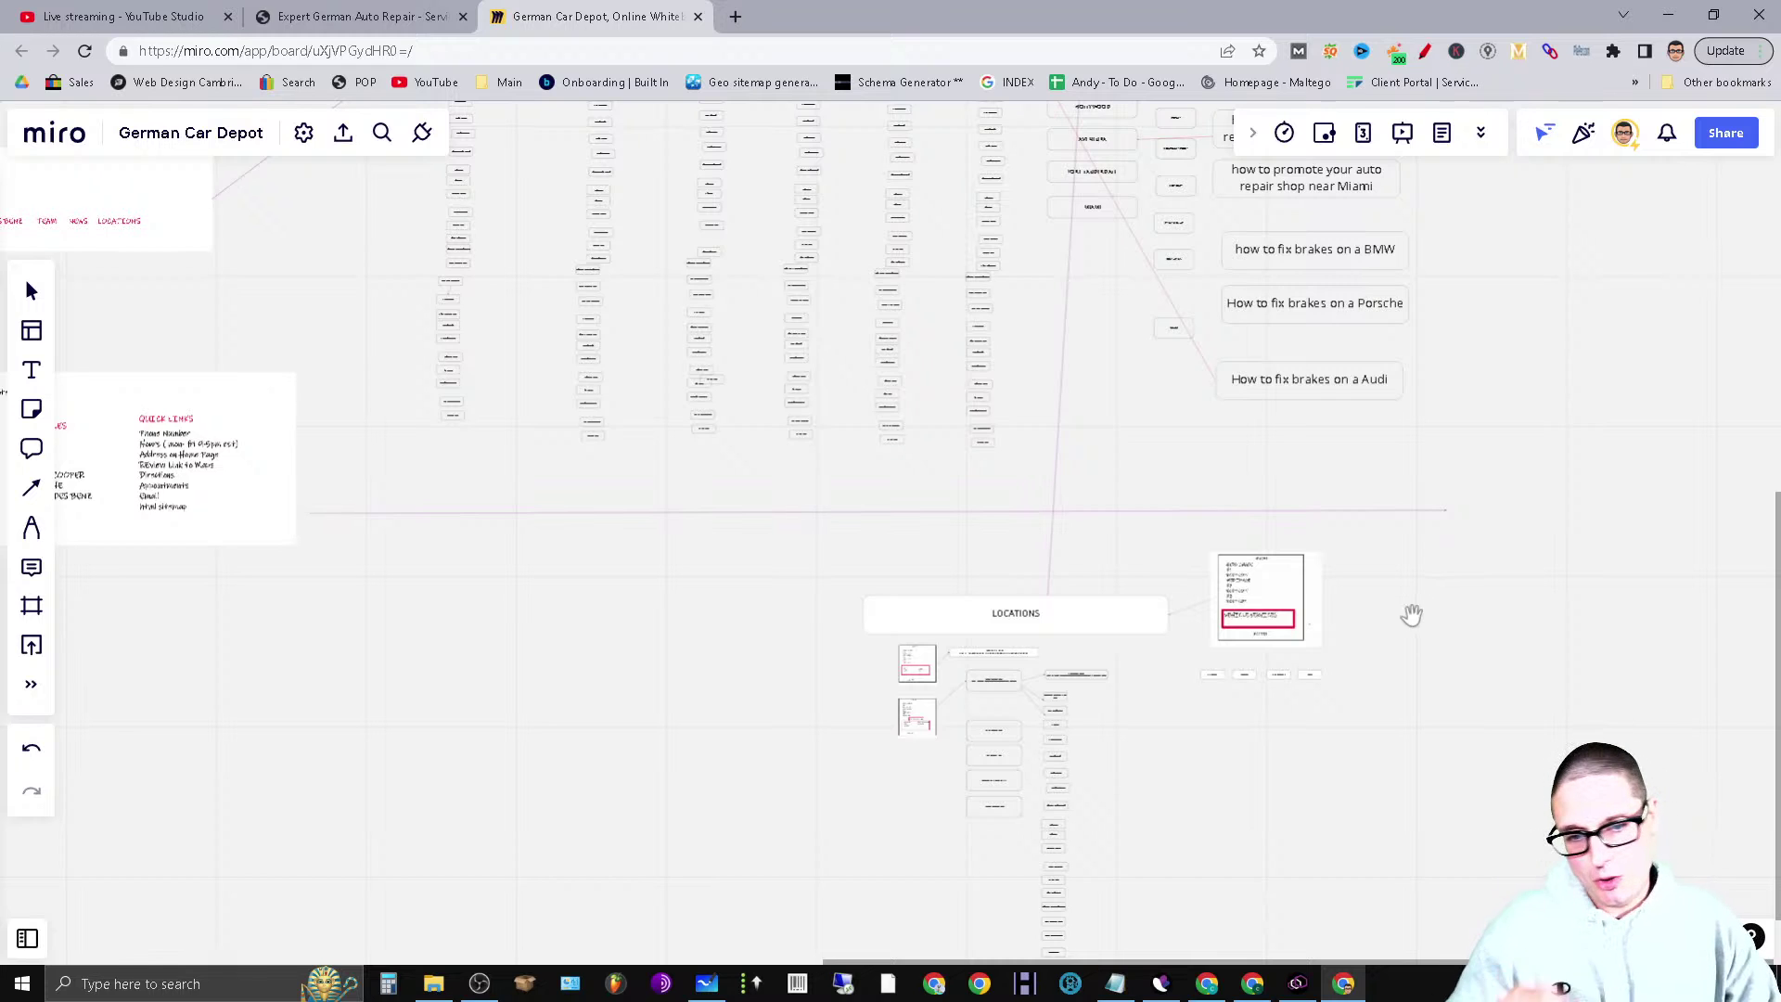
Zoom in on the LOCATIONS block and the page sketch with its VEHICLE SERVICES section
scroll(1433, 779, "up", 5)
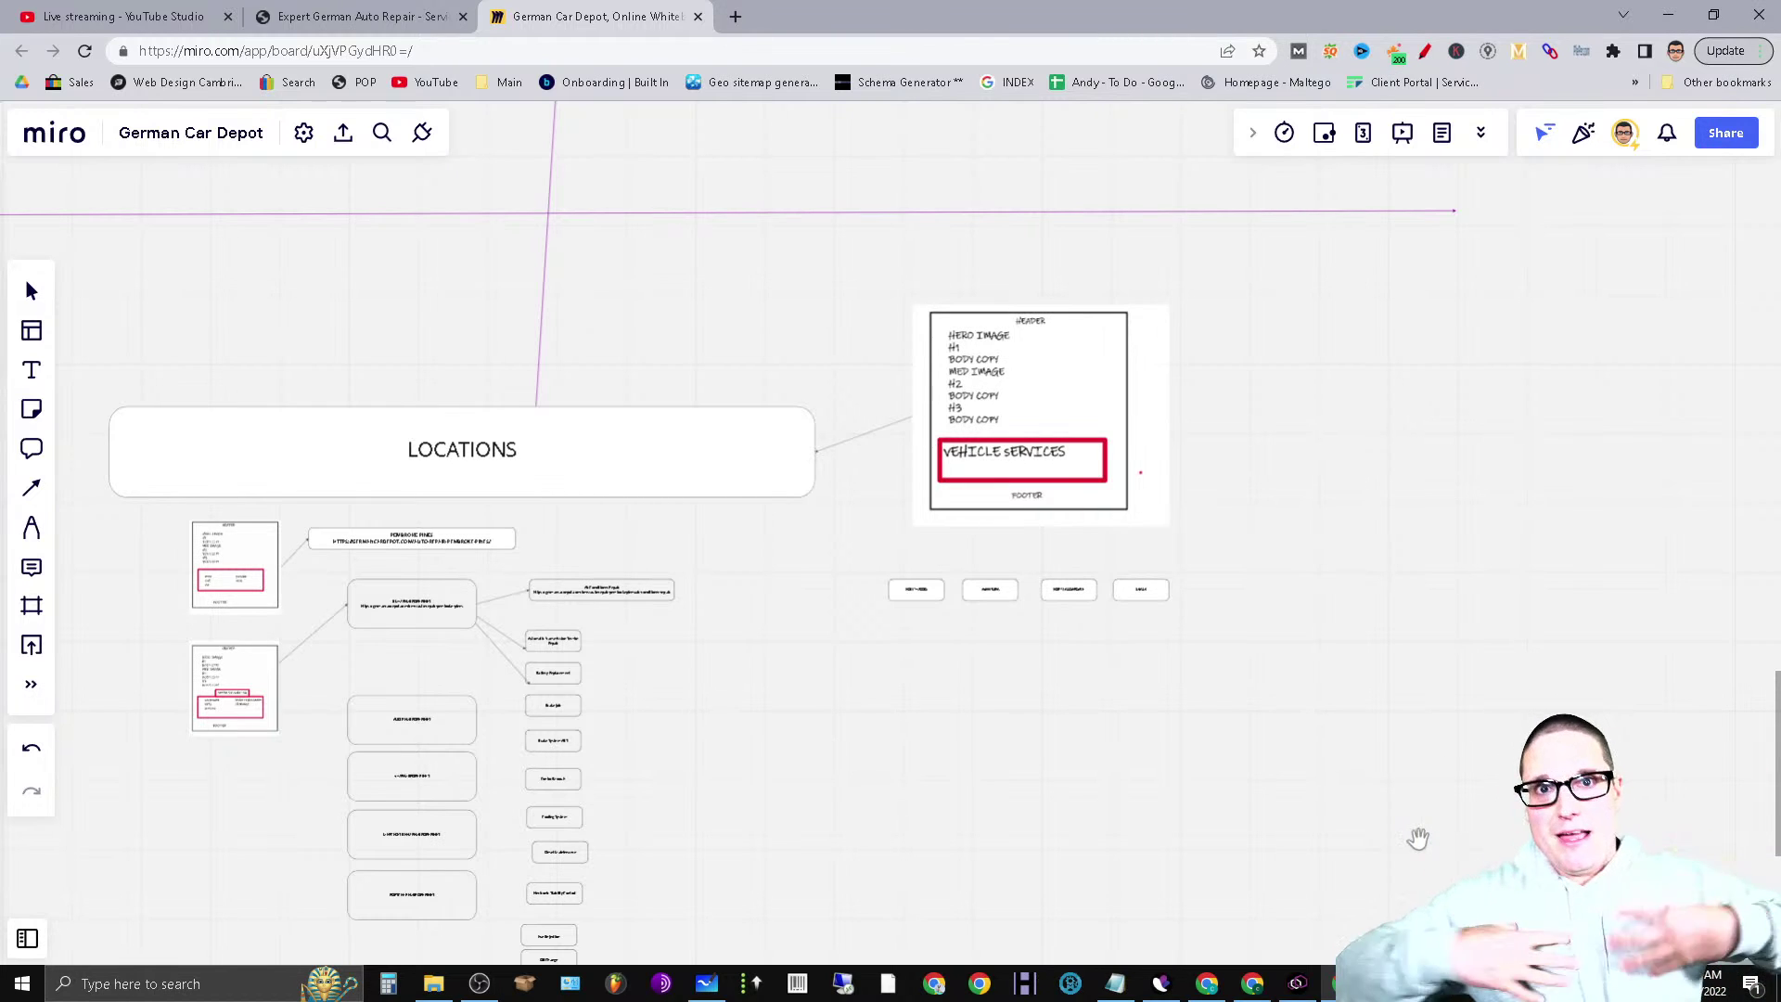
Switch to the 'Expert German Auto Repair' Chrome tab with the germancardepot.com homepage
left_click(325, 11)
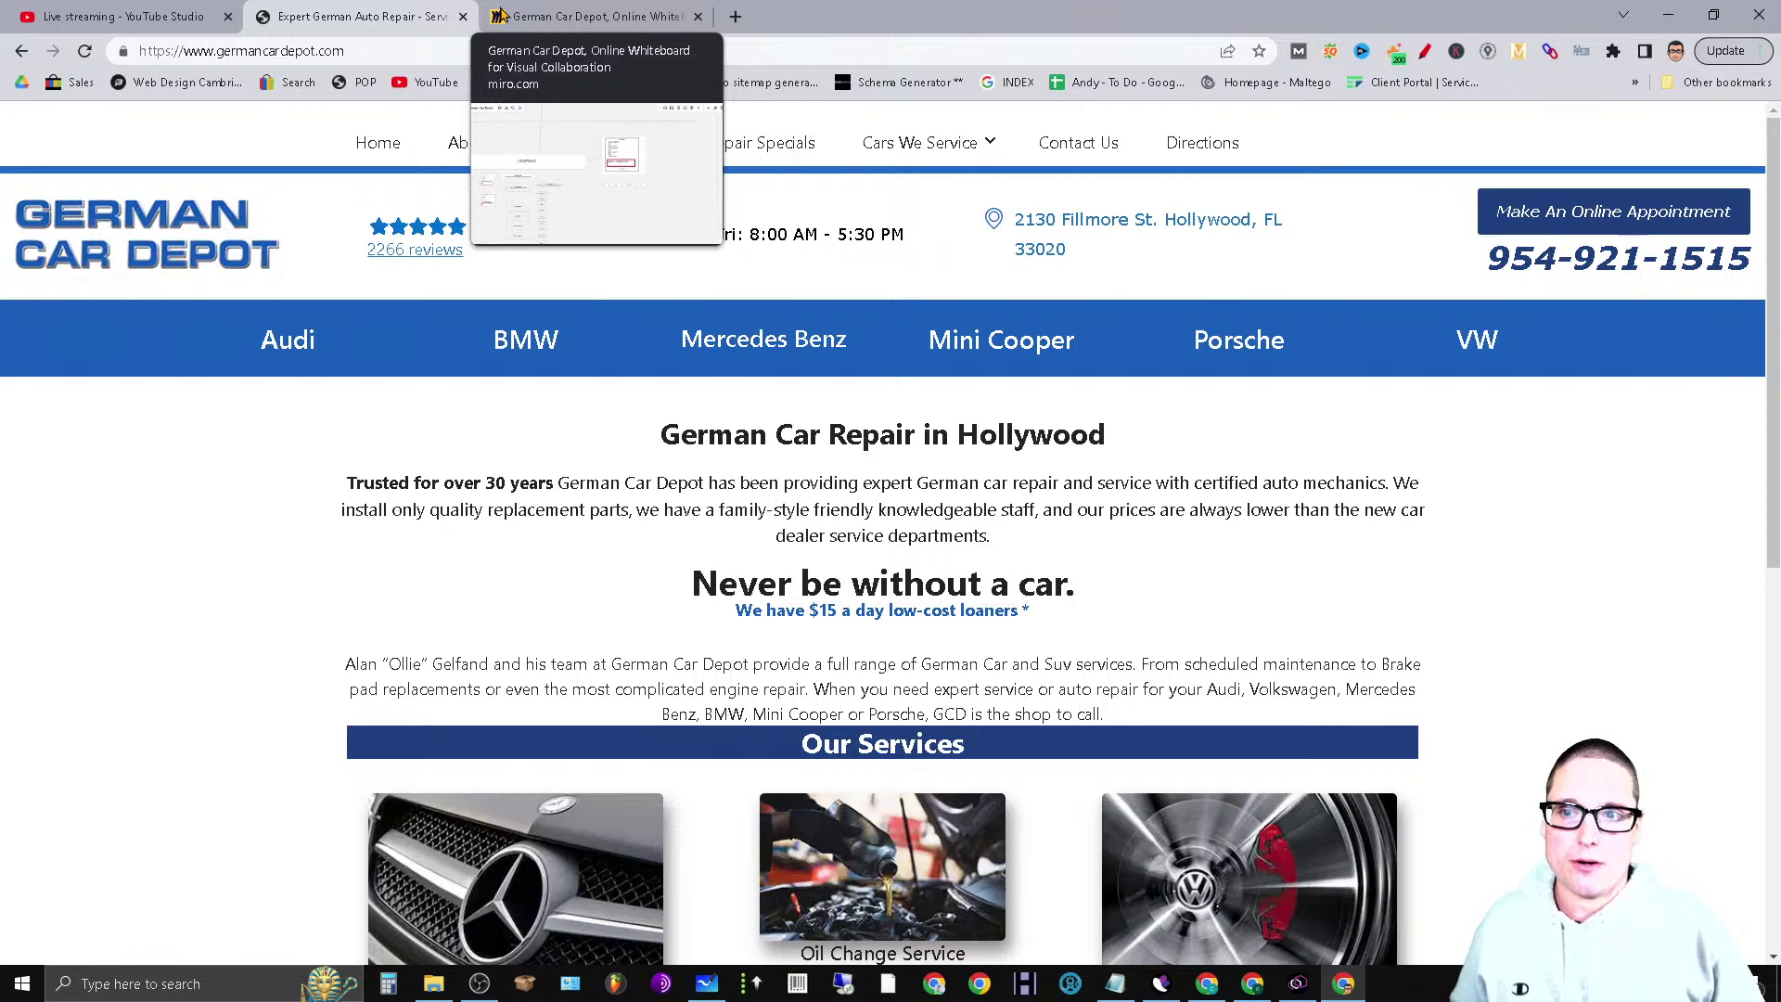
Return to the Miro board and zoom into the Pembroke Pines location pages and News/Blog column
left_click(562, 11)
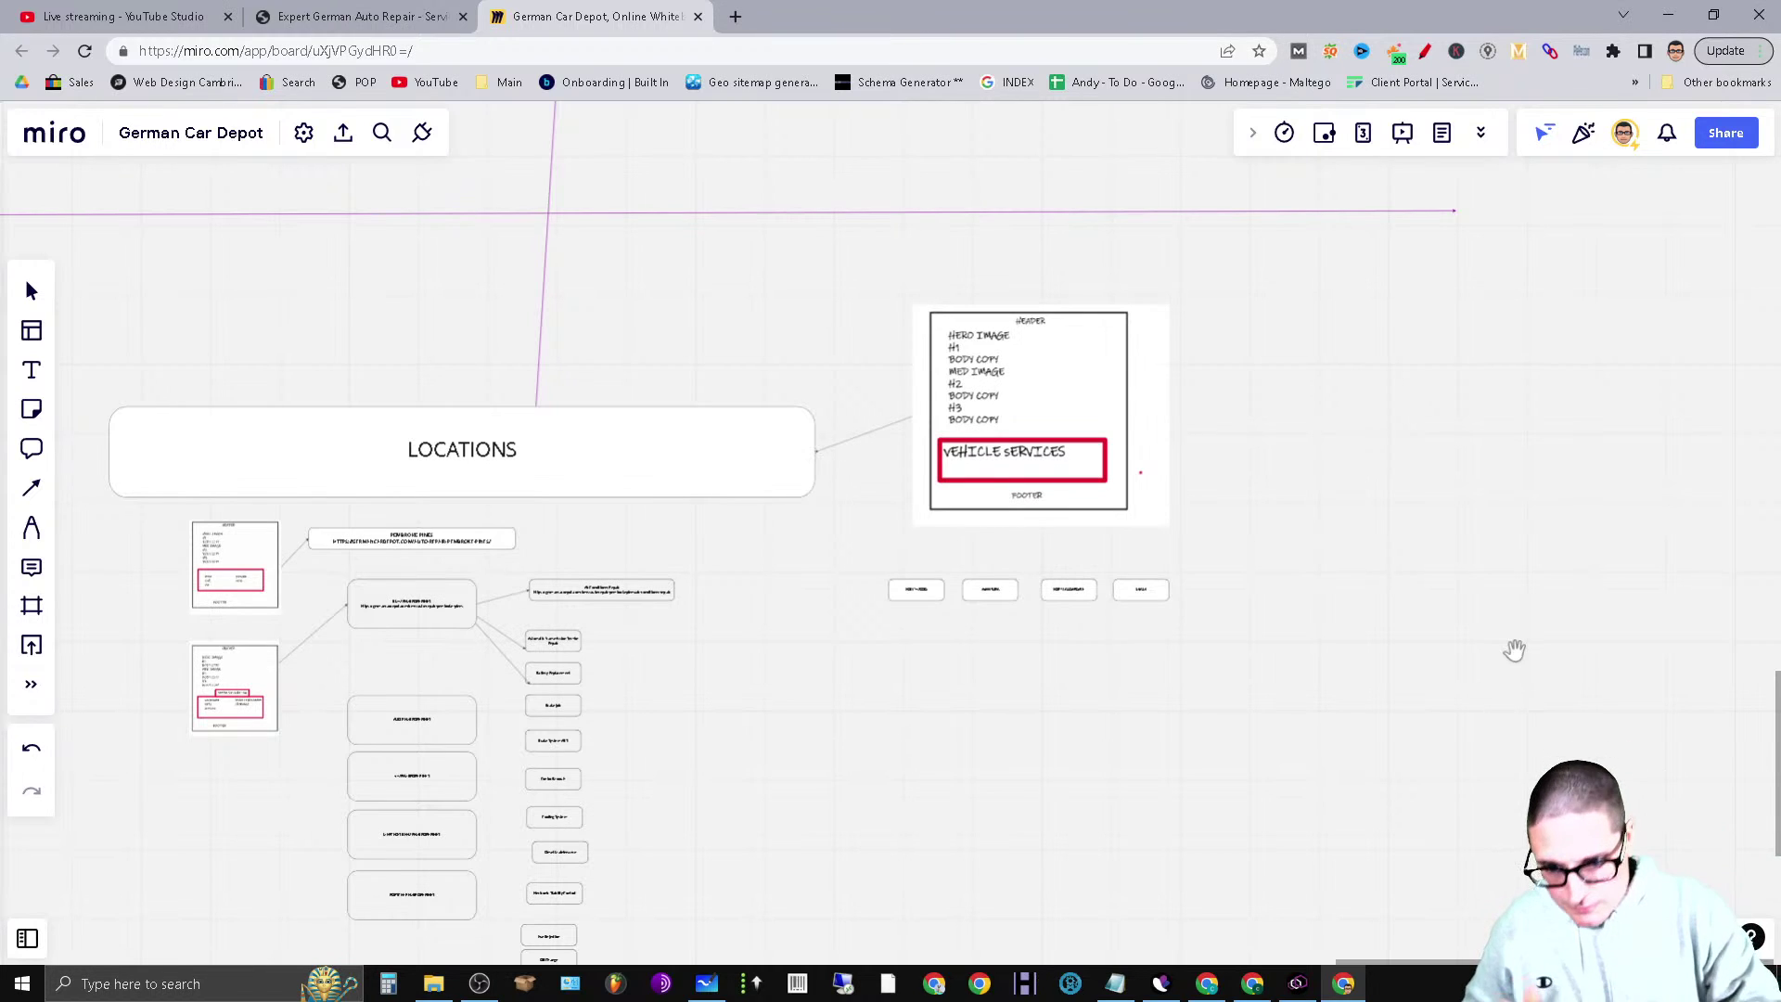
scroll(795, 715, "up", 5)
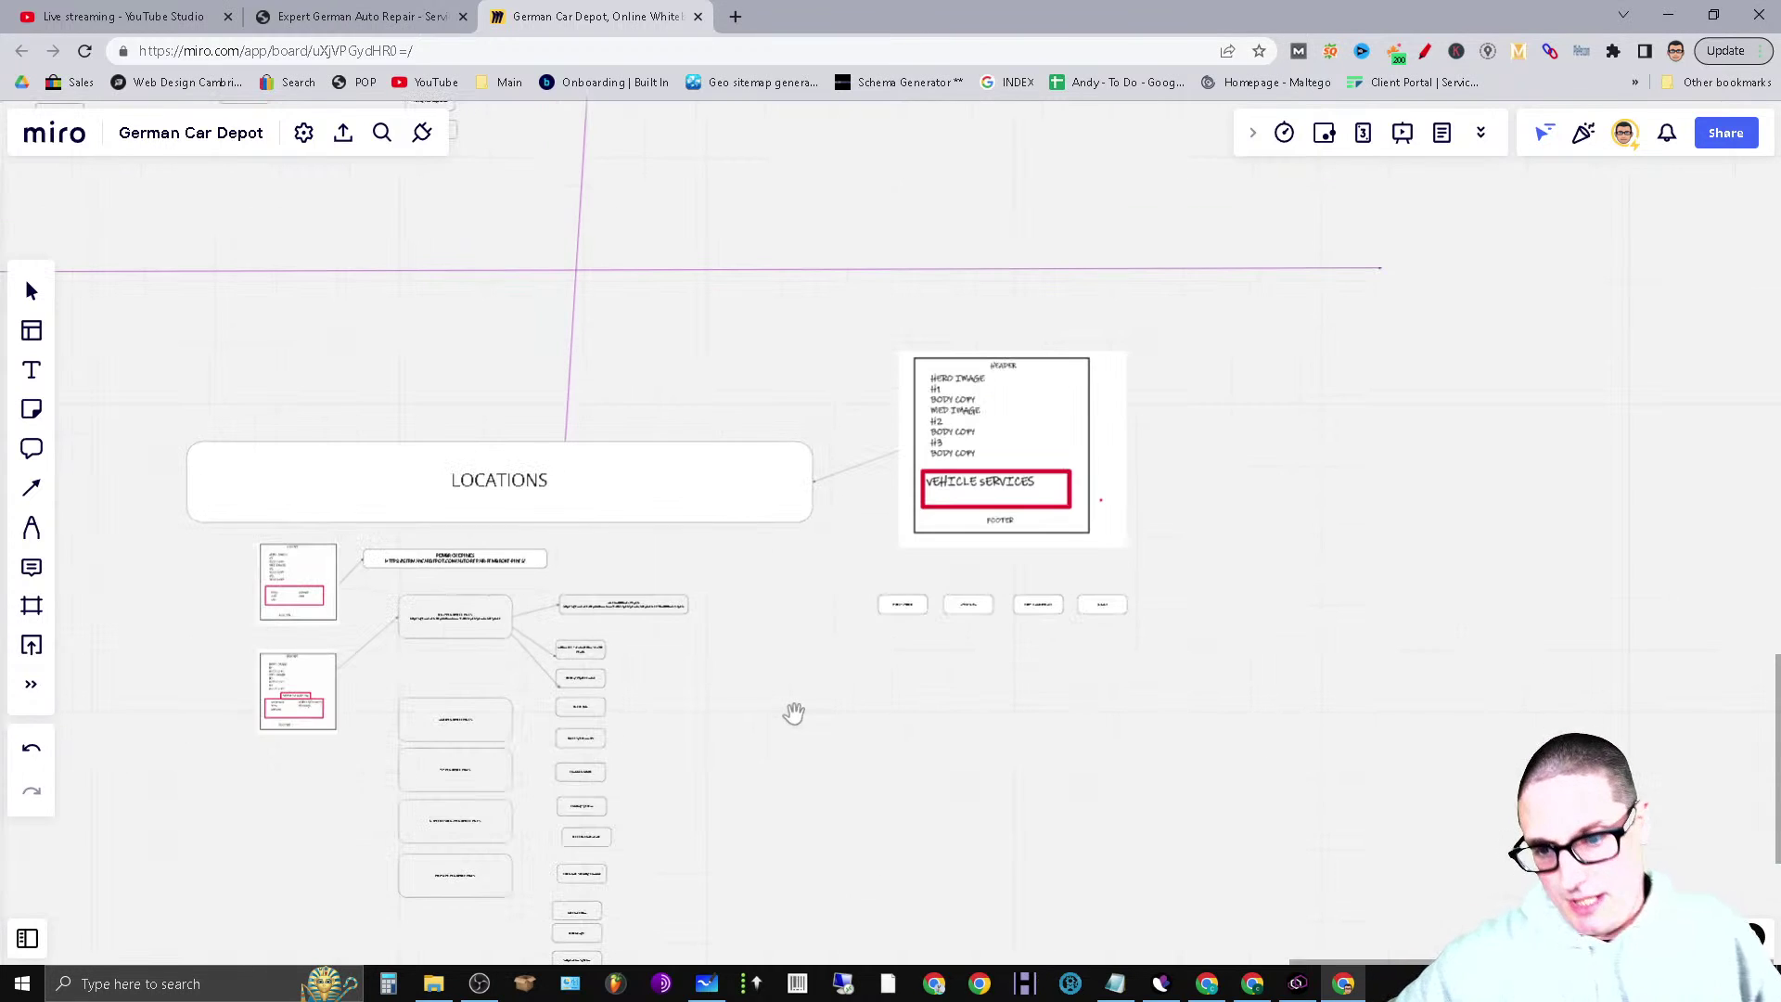
left_click_drag(880, 727, 1113, 680)
scroll(1299, 751, "up", 3)
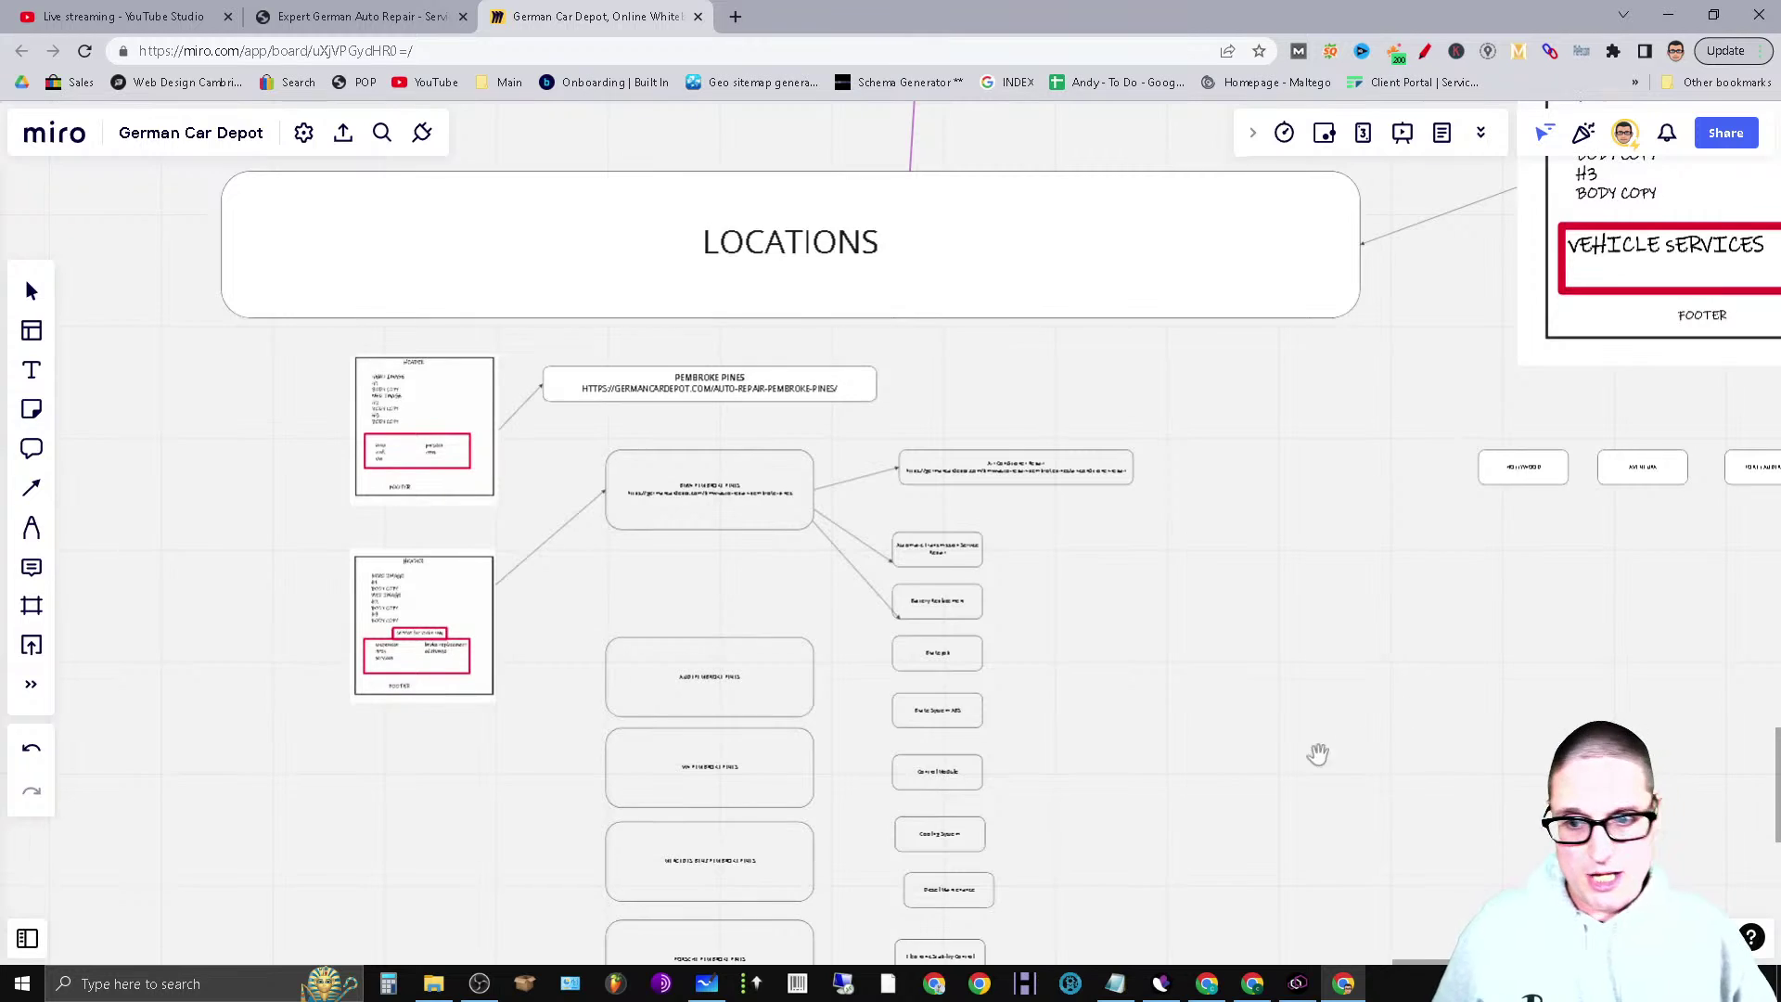
scroll(872, 778, "down", 2)
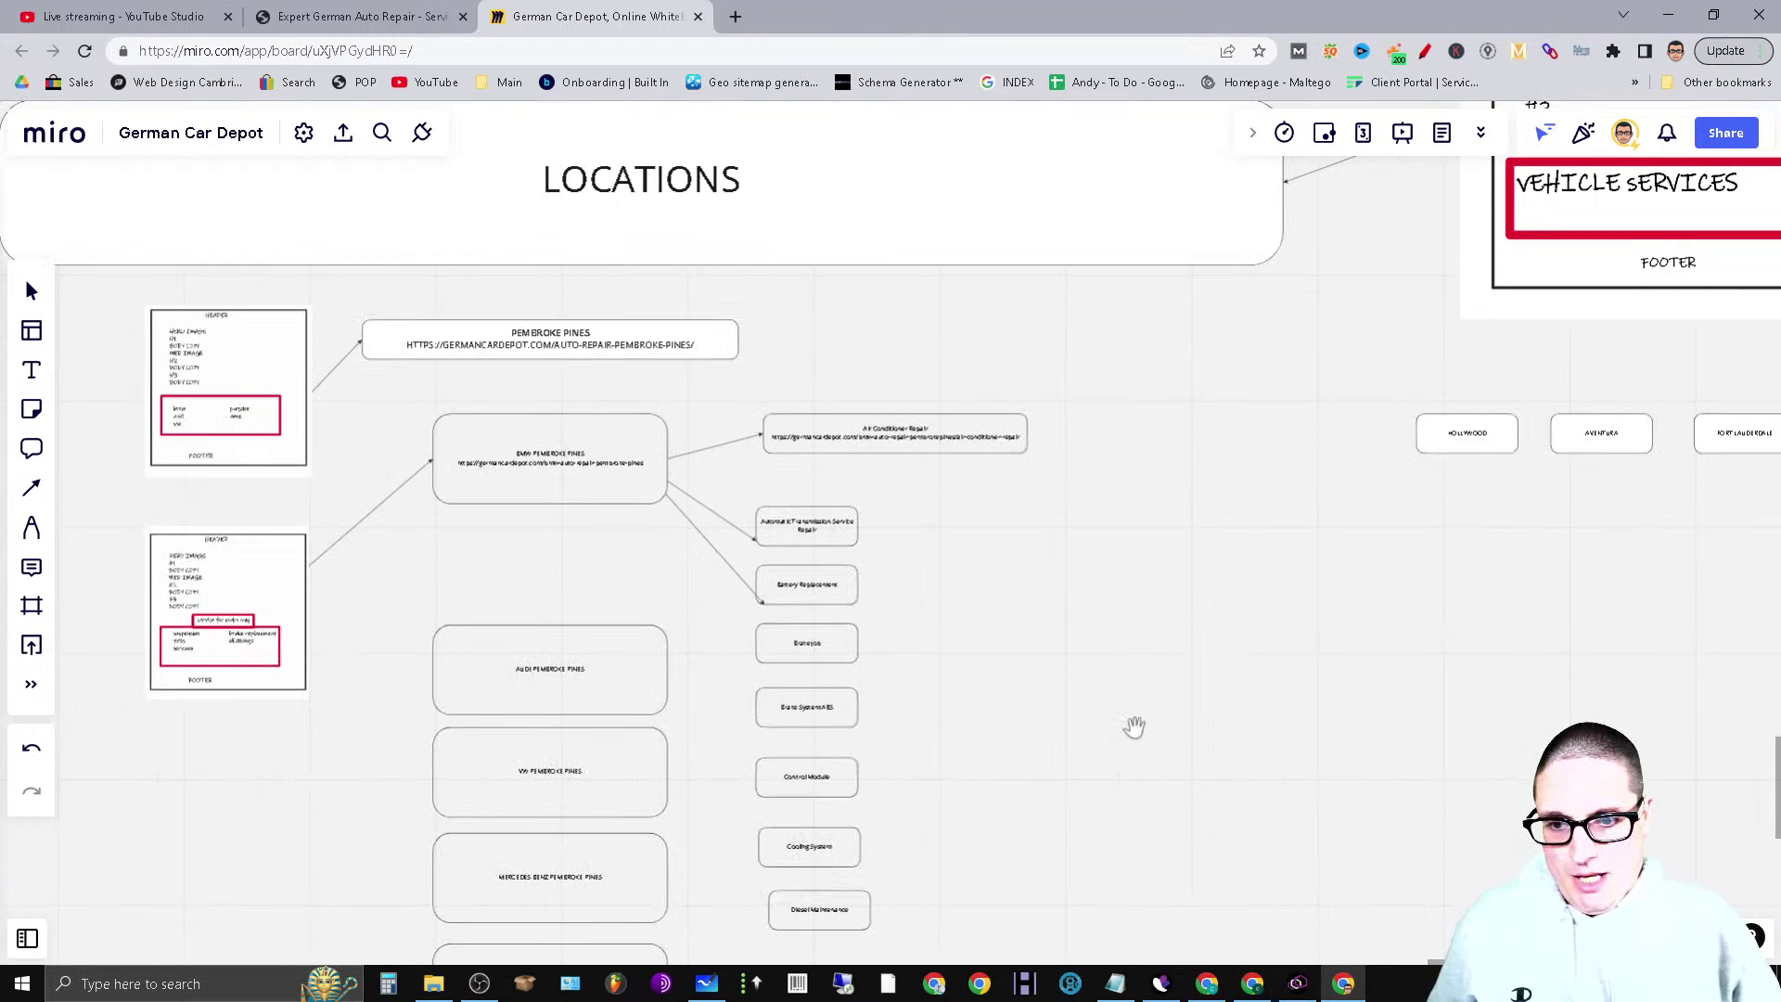
scroll(1181, 715, "down", 5)
scroll(1176, 757, "down", 3)
scroll(1741, 374, "up", 5)
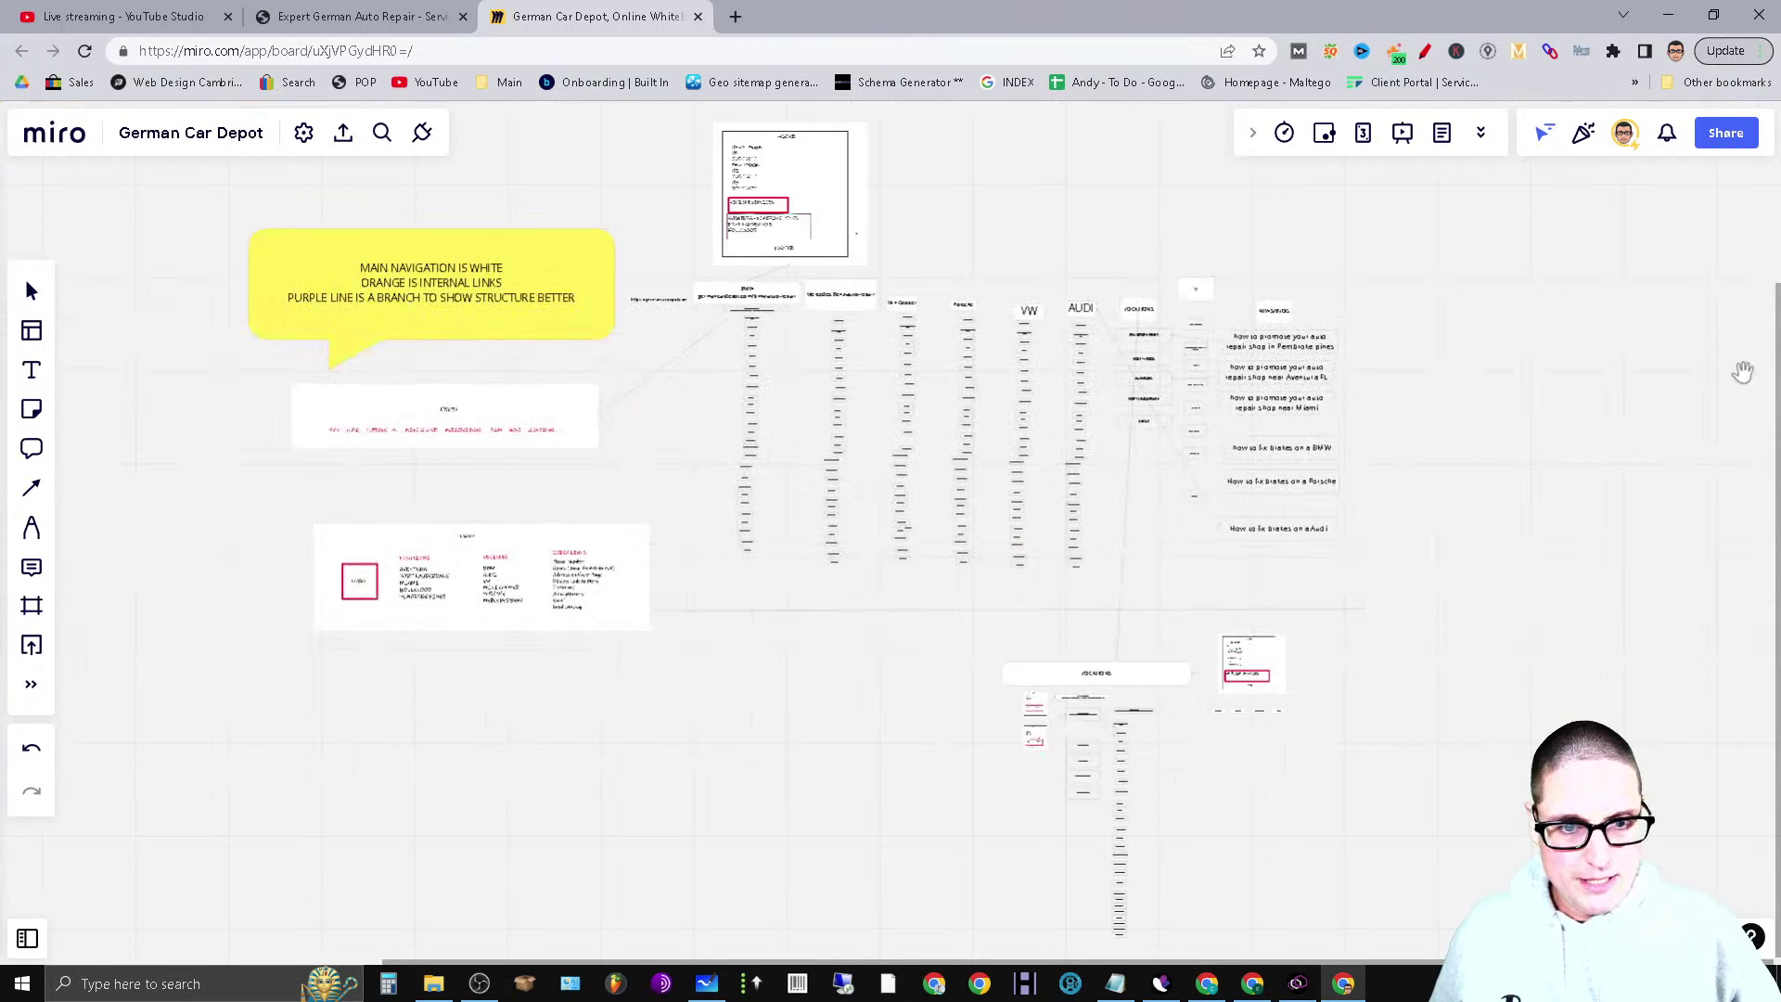
scroll(718, 784, "up", 5)
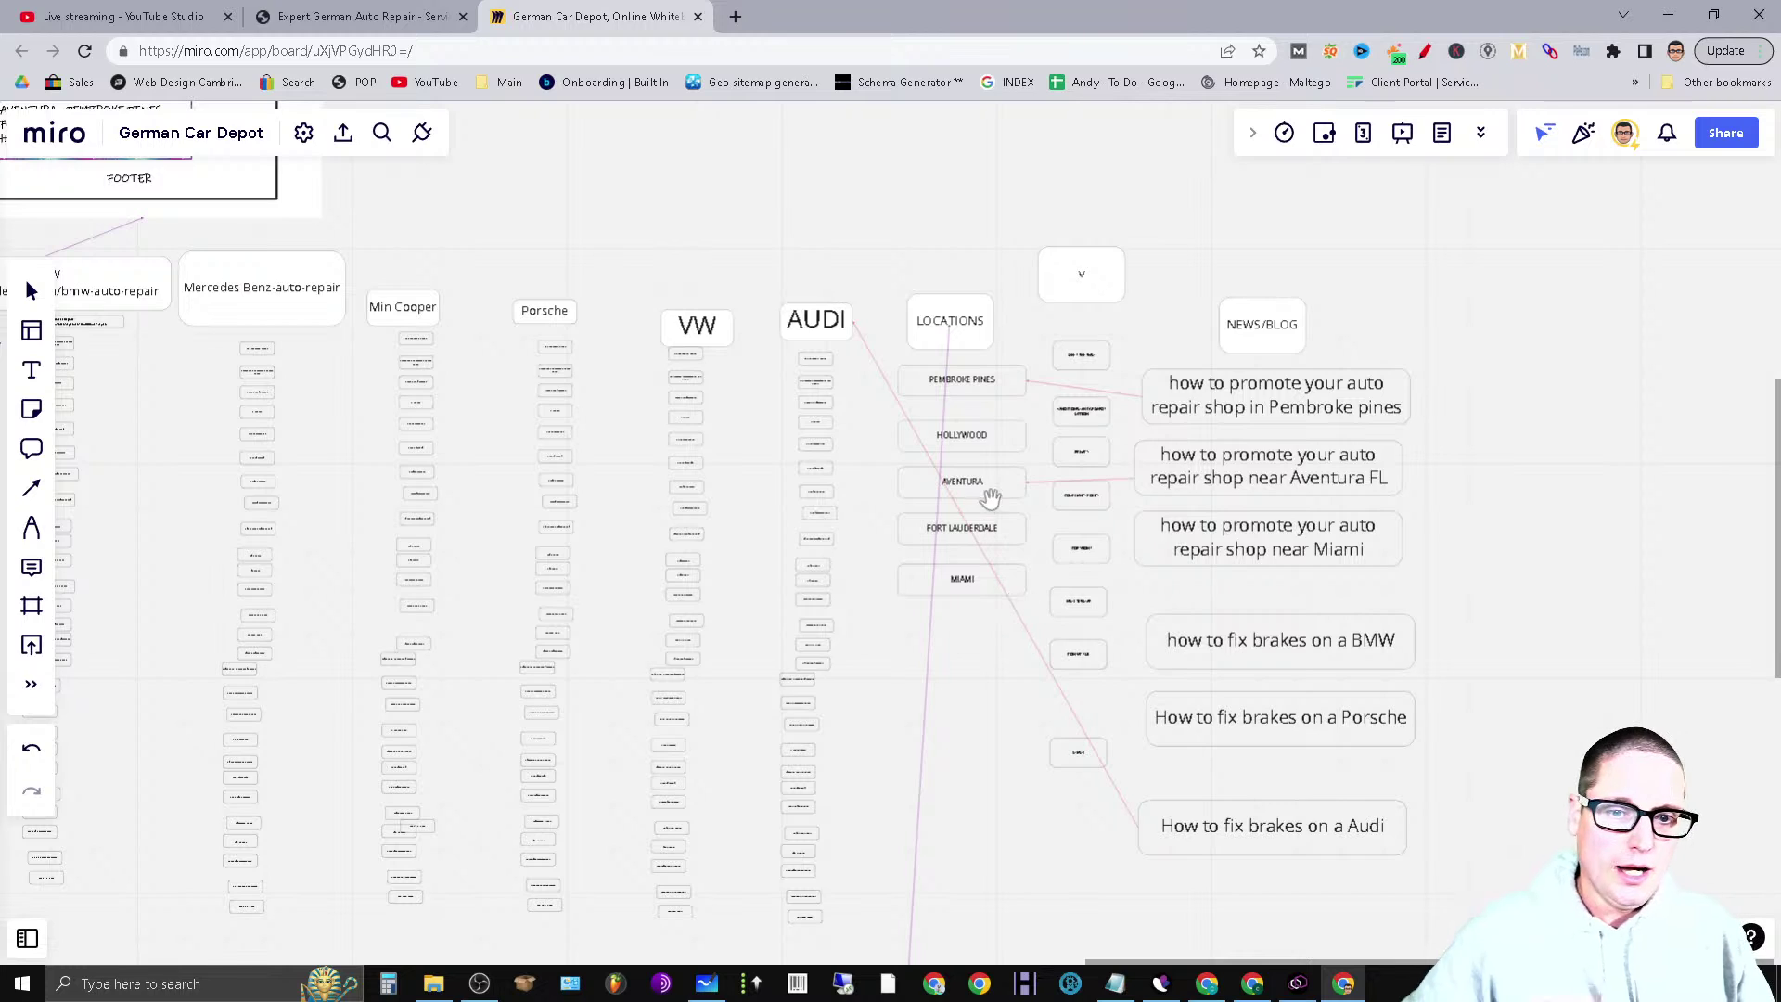
Check the HOLLYWOOD location box's options, then pan down to the LOCATIONS section and its page wireframe
left_click(995, 442)
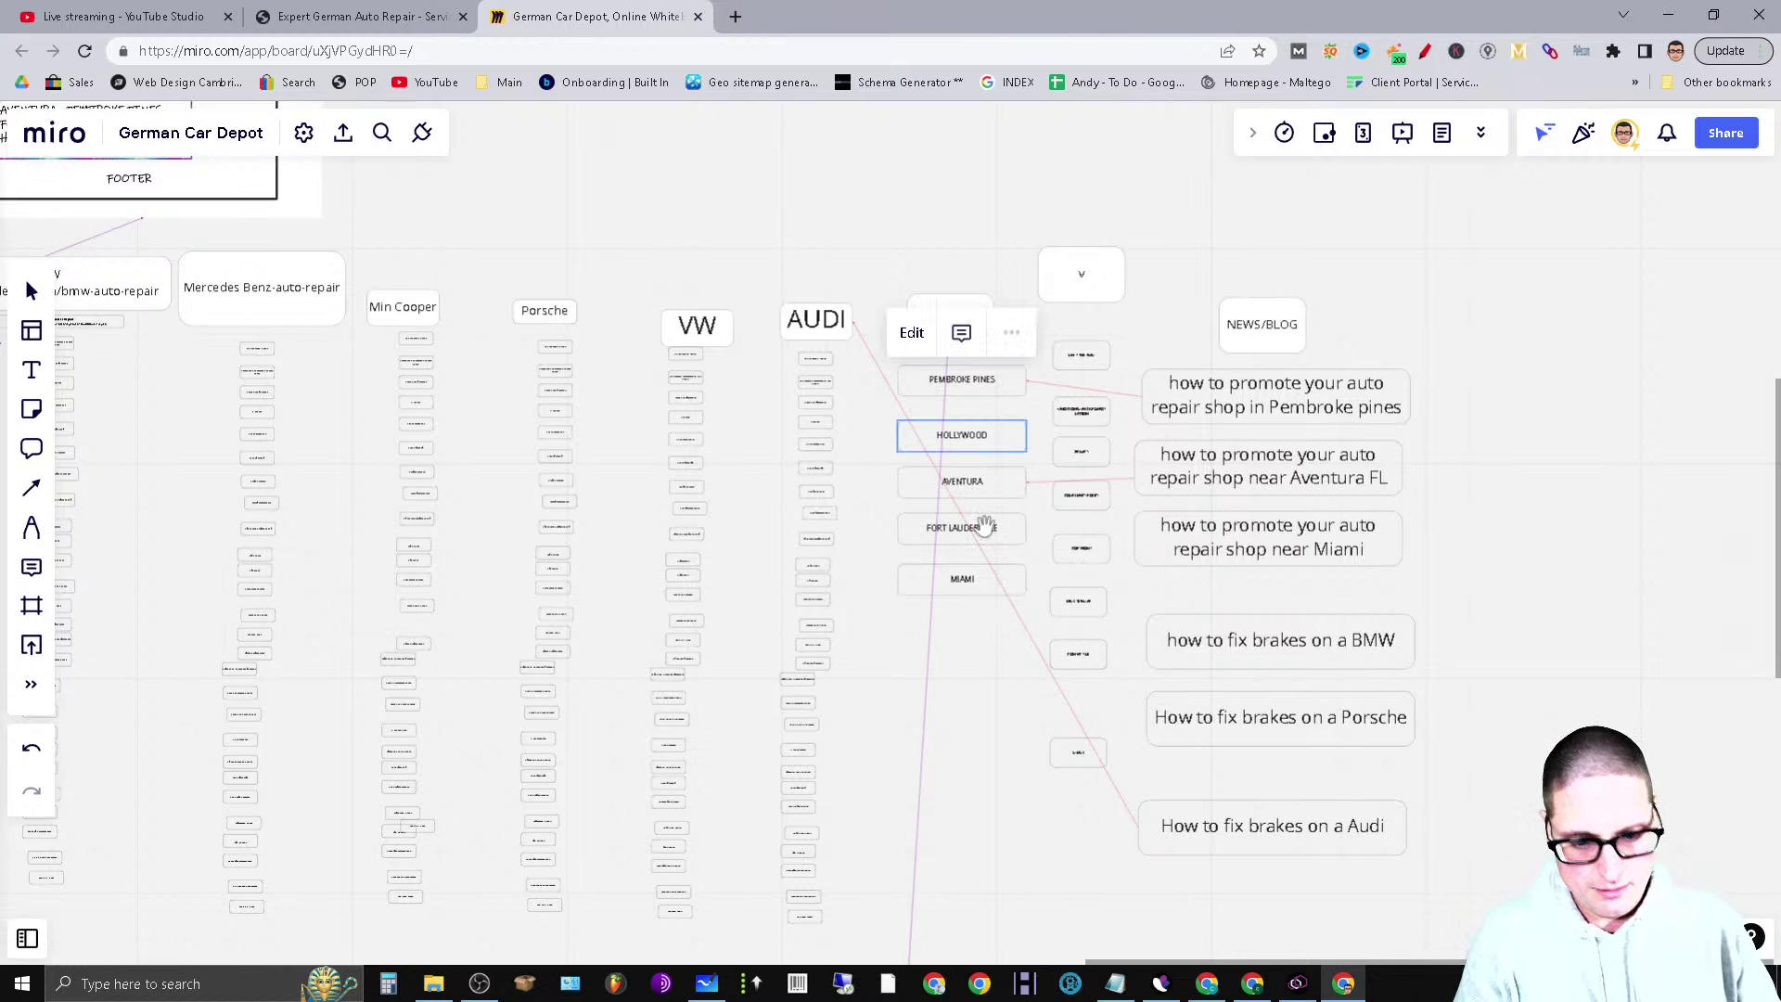
left_click(974, 708)
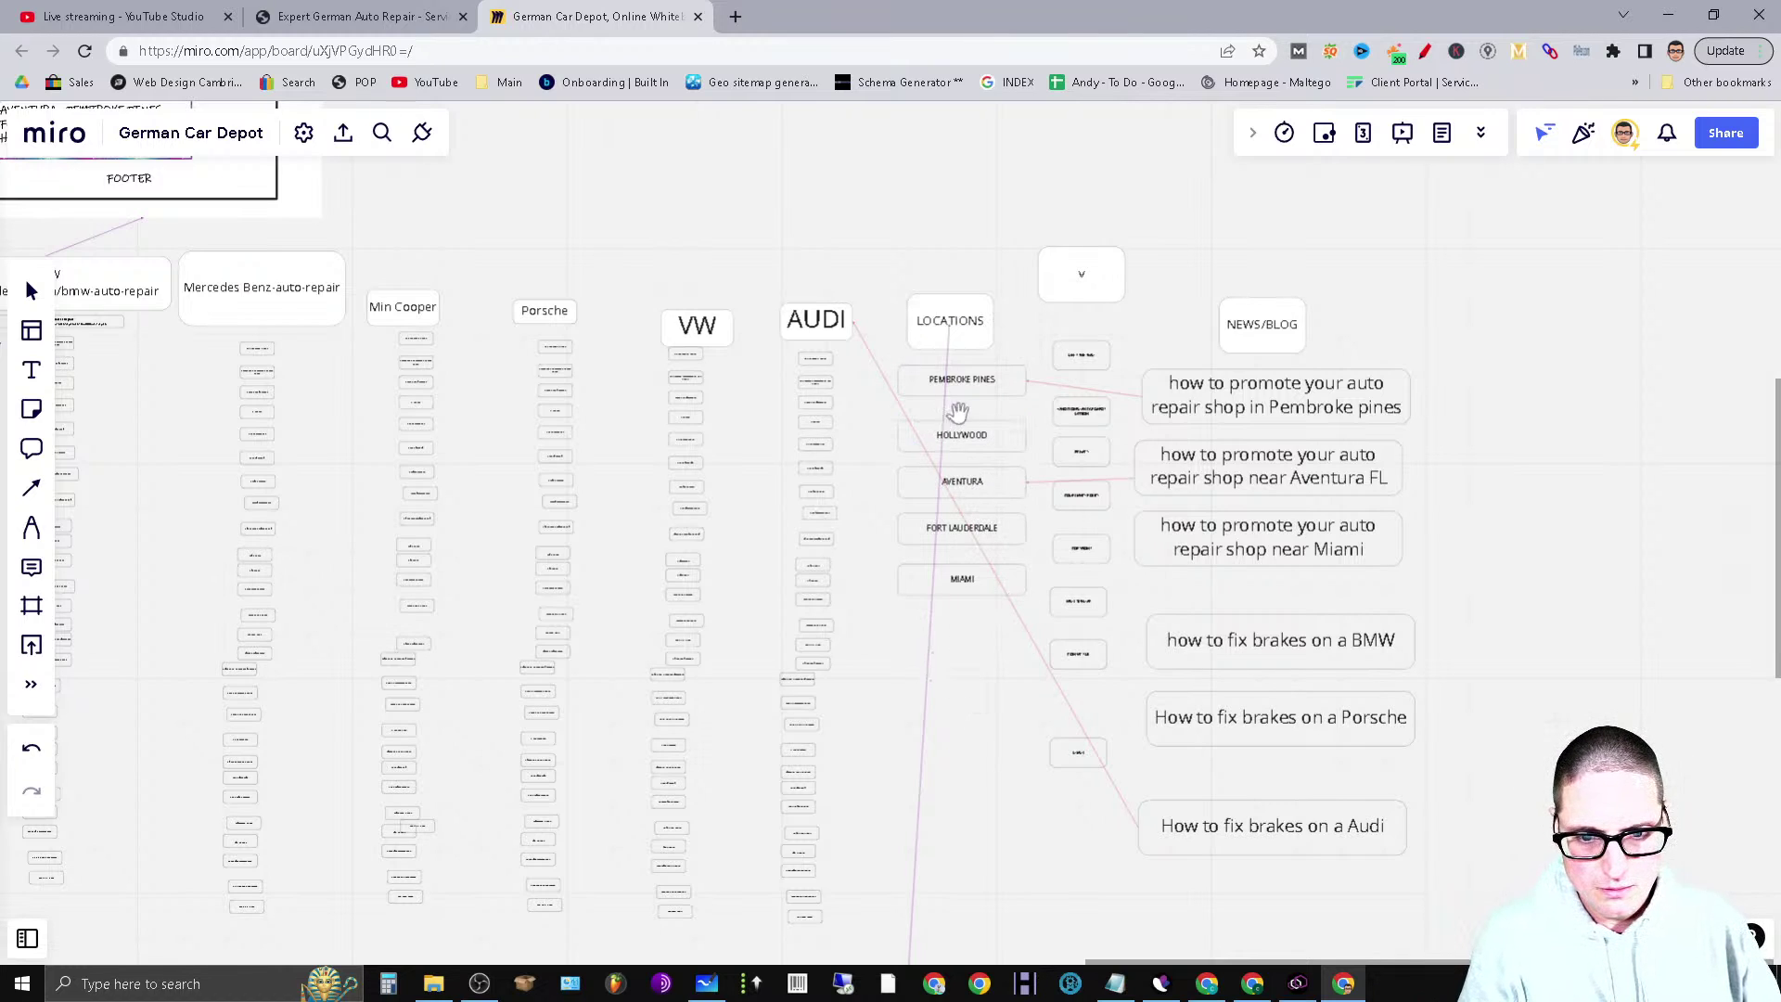
right_click(984, 449)
left_click(879, 436)
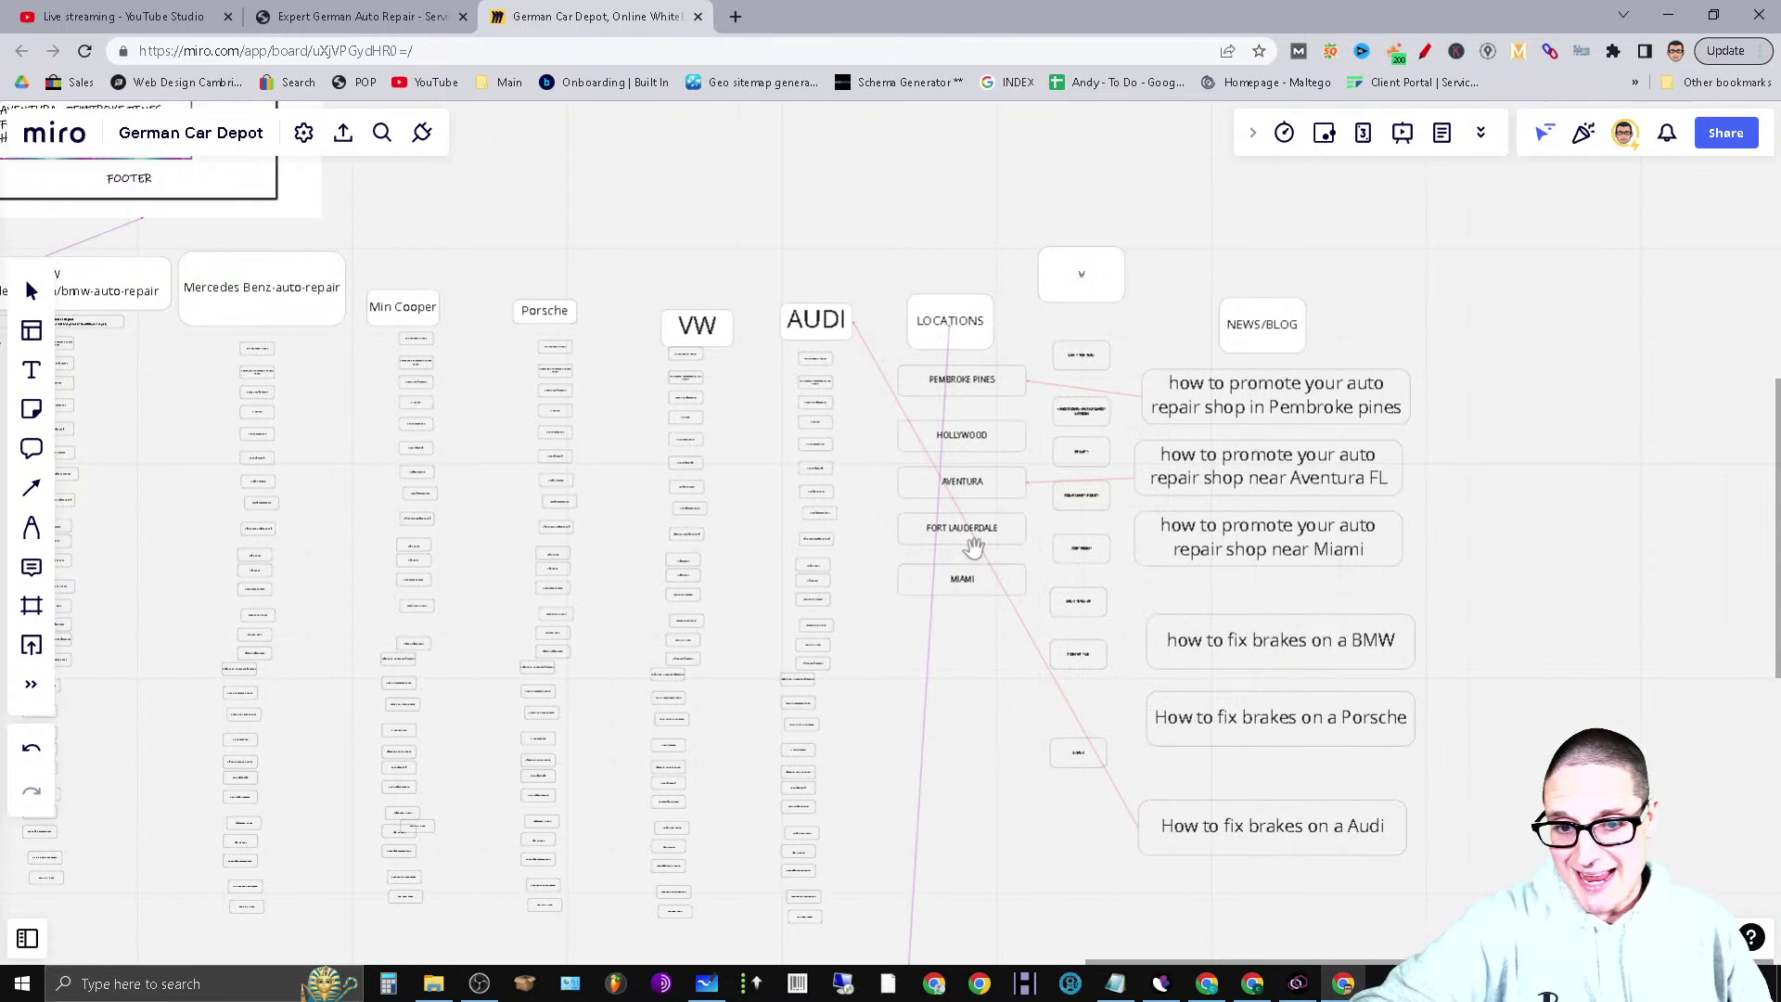
scroll(1638, 735, "down", 5)
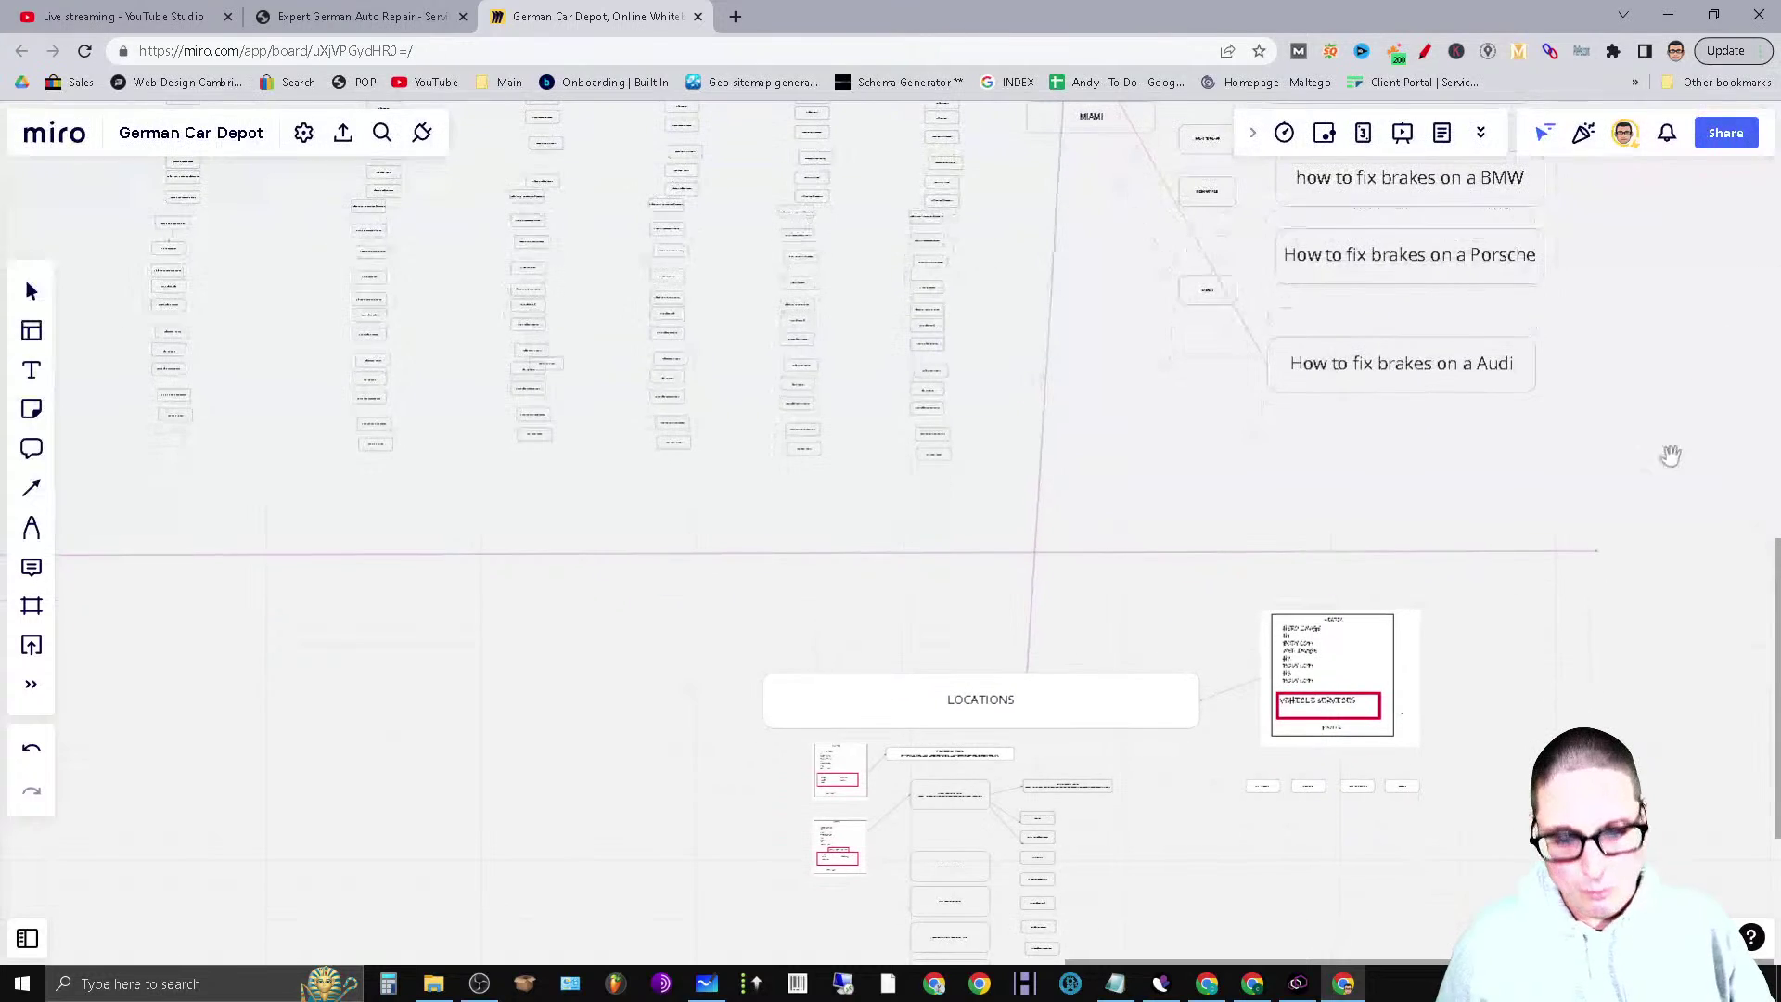